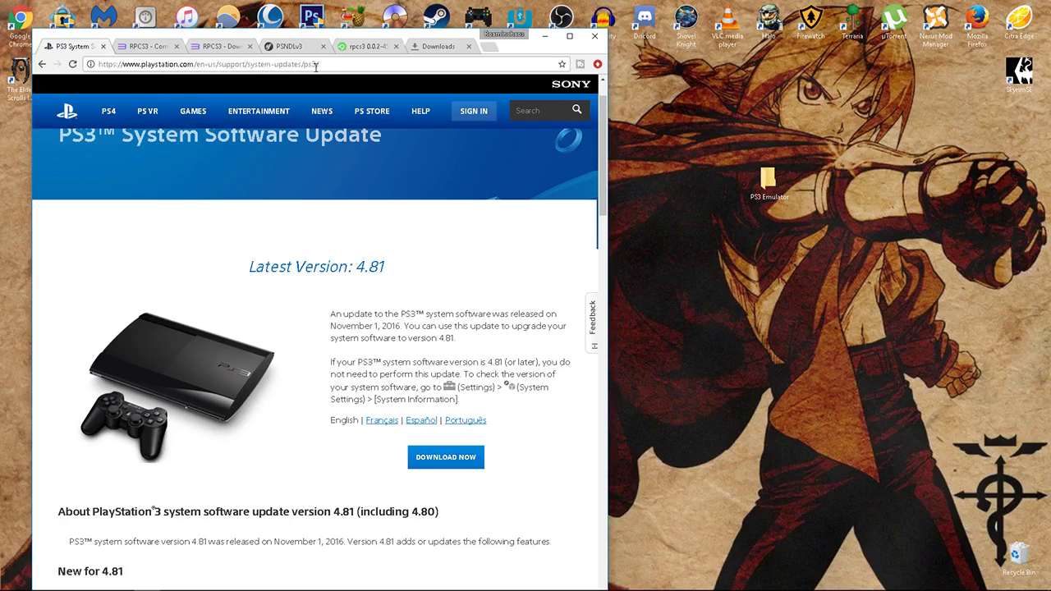
left_click(454, 464)
left_click(438, 46)
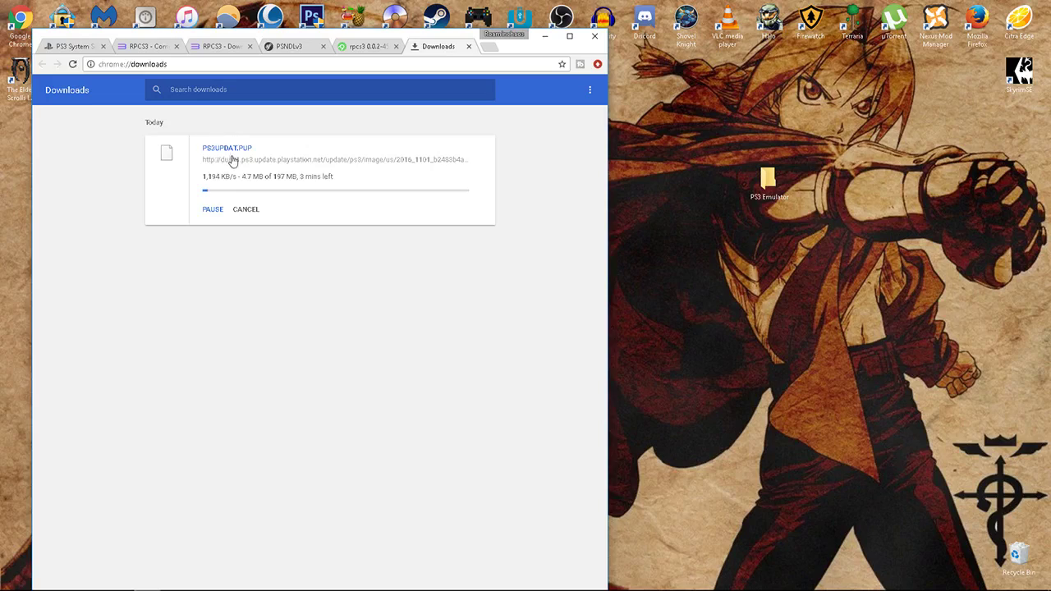
left_click(214, 211)
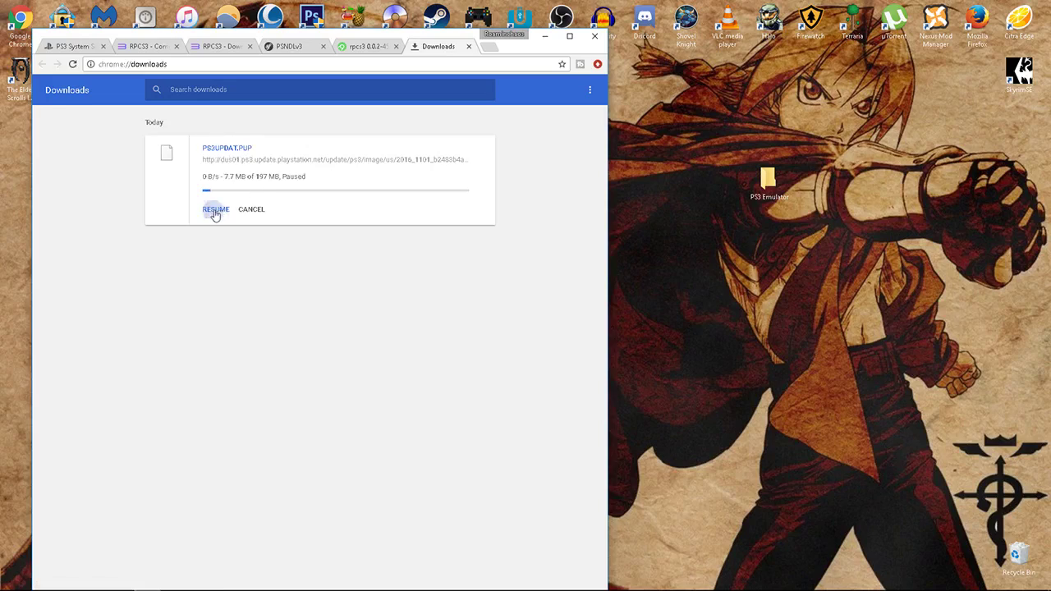
left_click(245, 209)
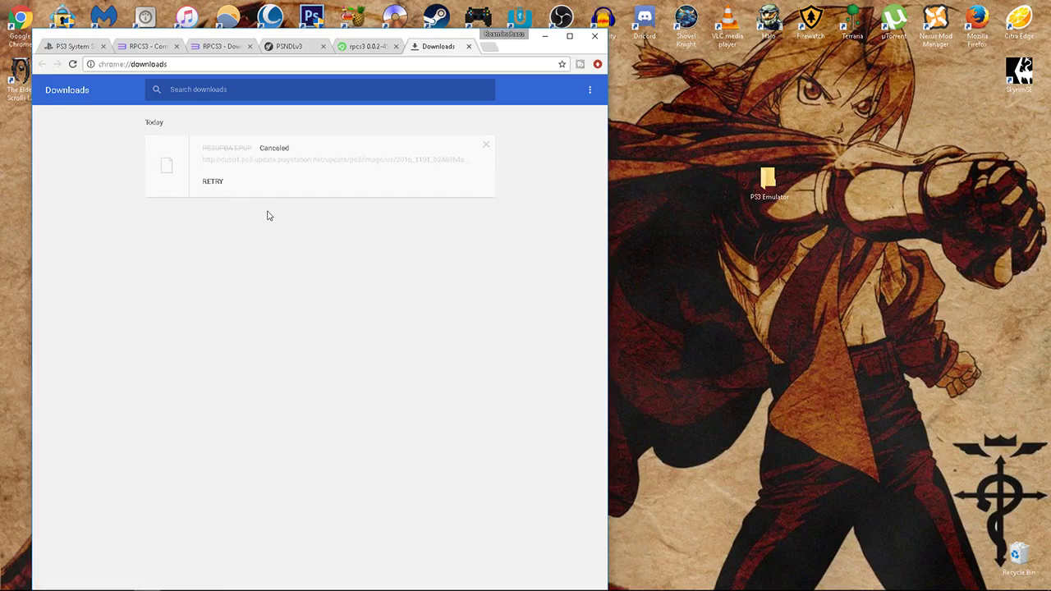
left_click(486, 148)
key("ctrl+1")
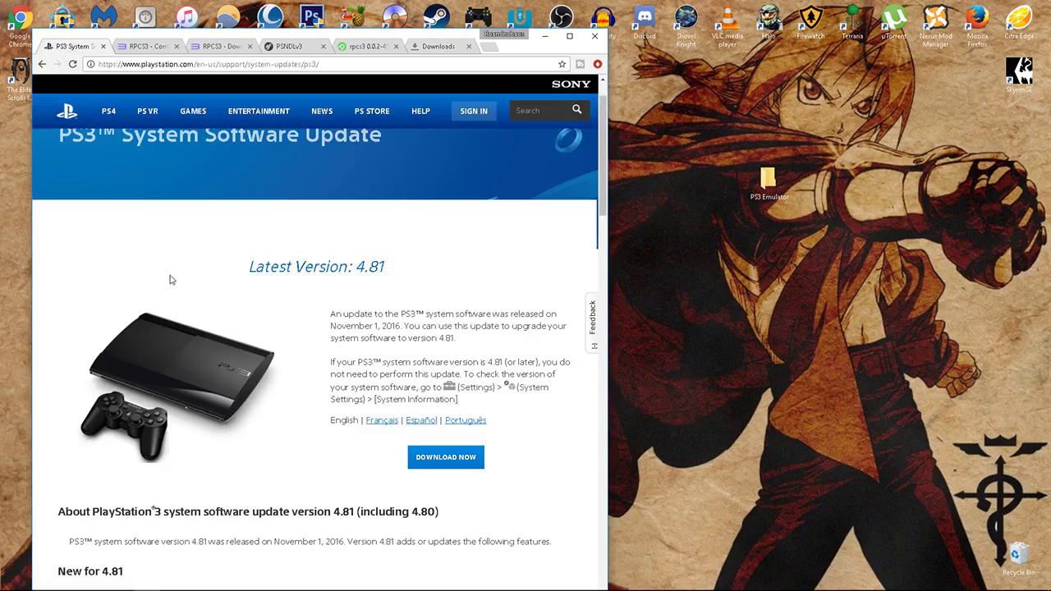
Download rpcs3-v0.0.2-2017-04-25-d00e16fa_win64.zip from the AppVeyor artifacts page and move it to the desktop
left_click(371, 46)
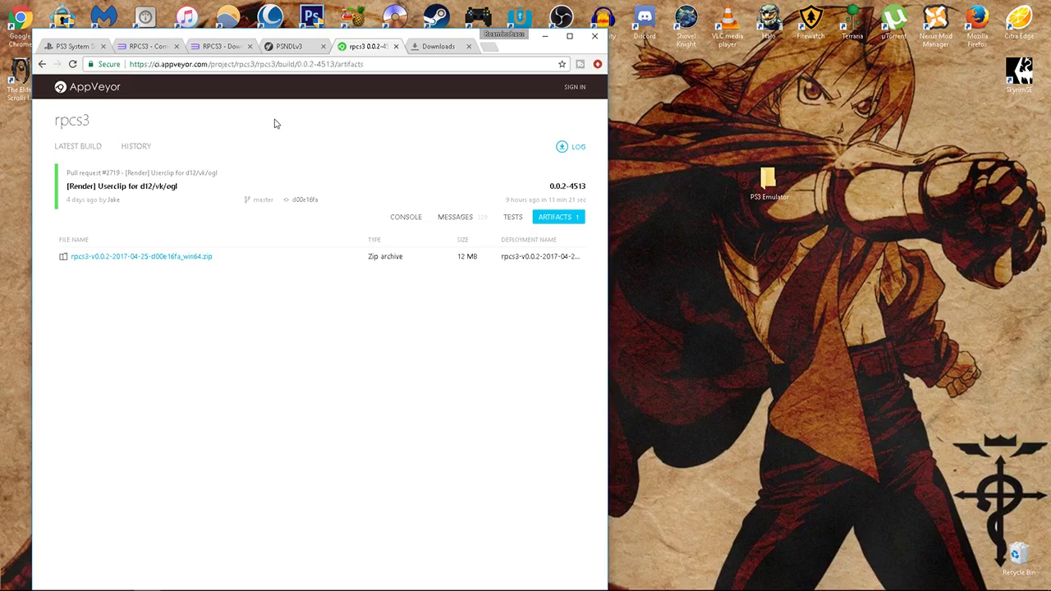
left_click(170, 261)
left_click(439, 49)
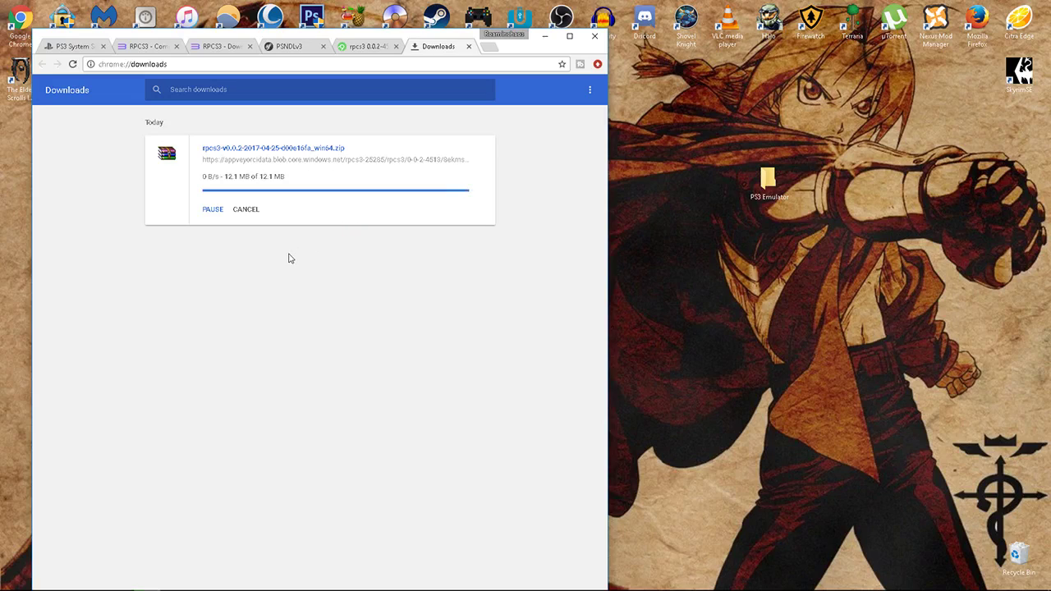
left_click(236, 190)
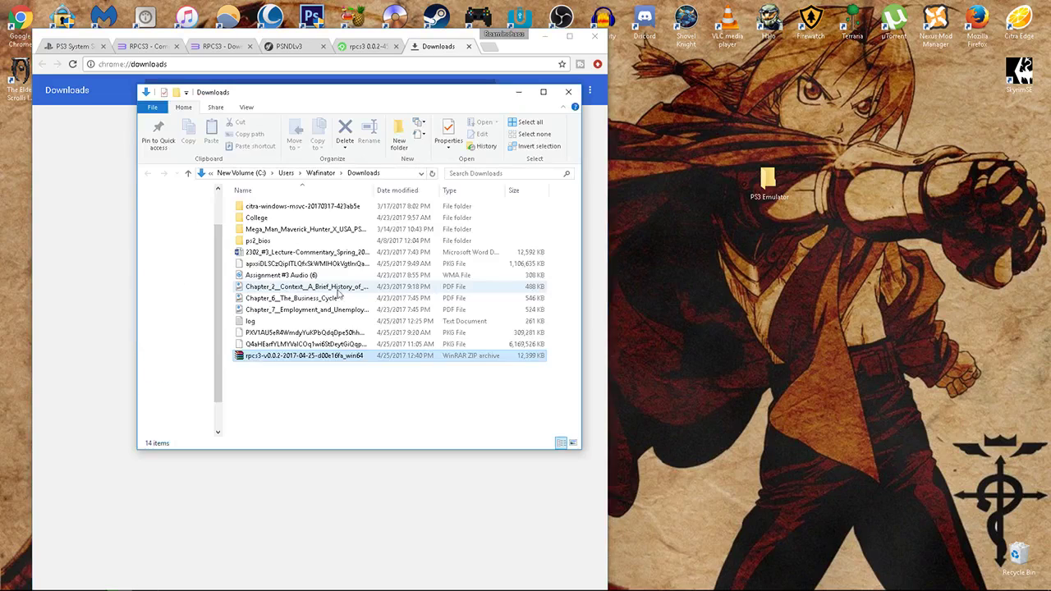
left_click_drag(304, 356, 748, 324)
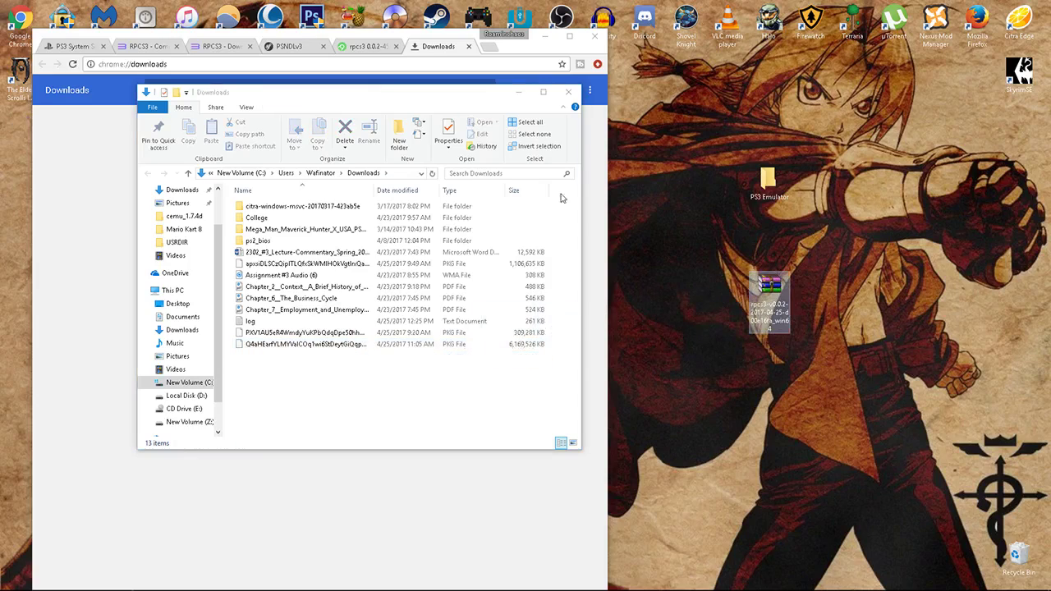
left_click(517, 91)
Extract the rpcs3 archive into its own folder on the desktop and launch the rpcs3 application from it
right_click(785, 303)
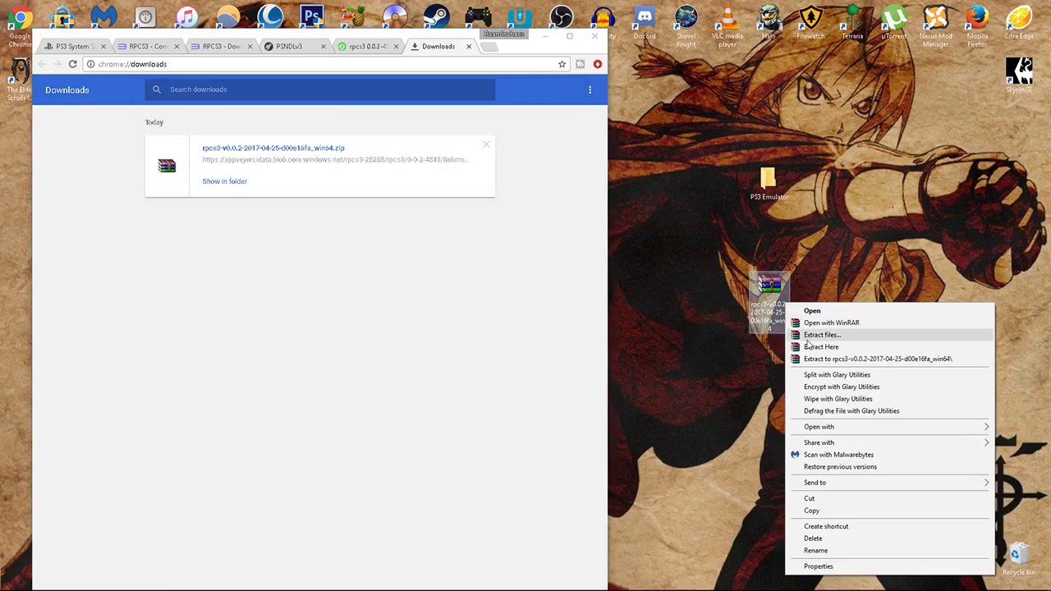
left_click(830, 359)
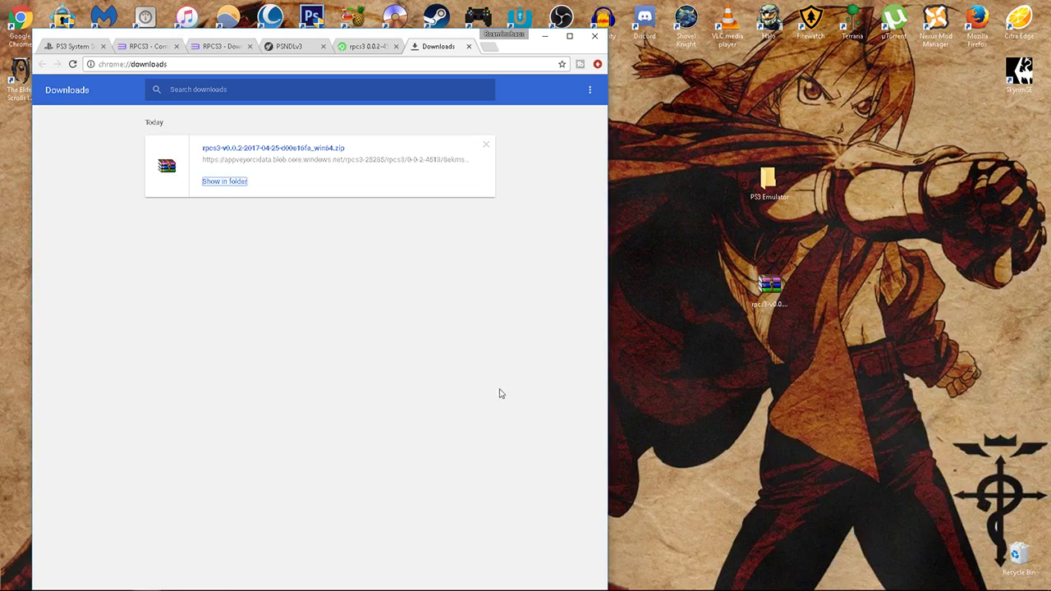
left_click_drag(17, 125, 749, 239)
double_click(748, 239)
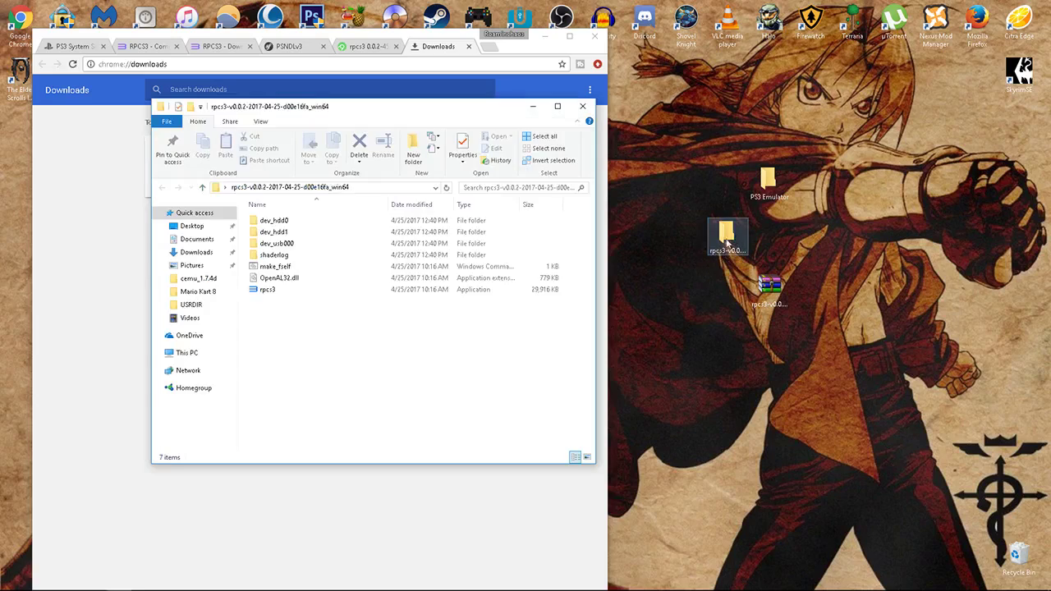
double_click(357, 289)
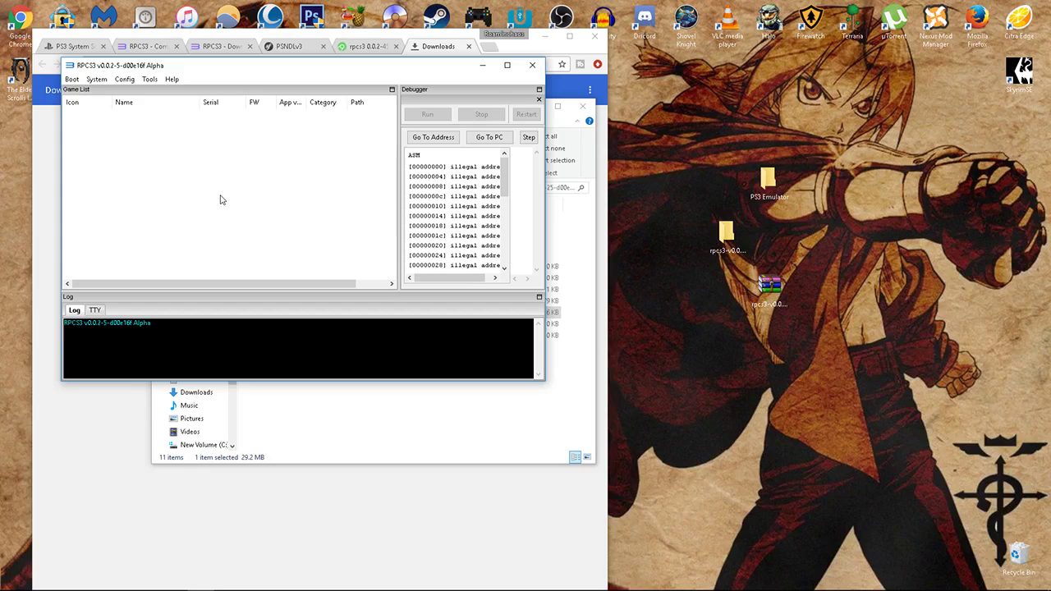
Install the PS3 firmware in RPCS3 from PS3UPDAT.PUP in the desktop's PS3 Emulator folder, and minimize the emulator
left_click(150, 78)
left_click(175, 172)
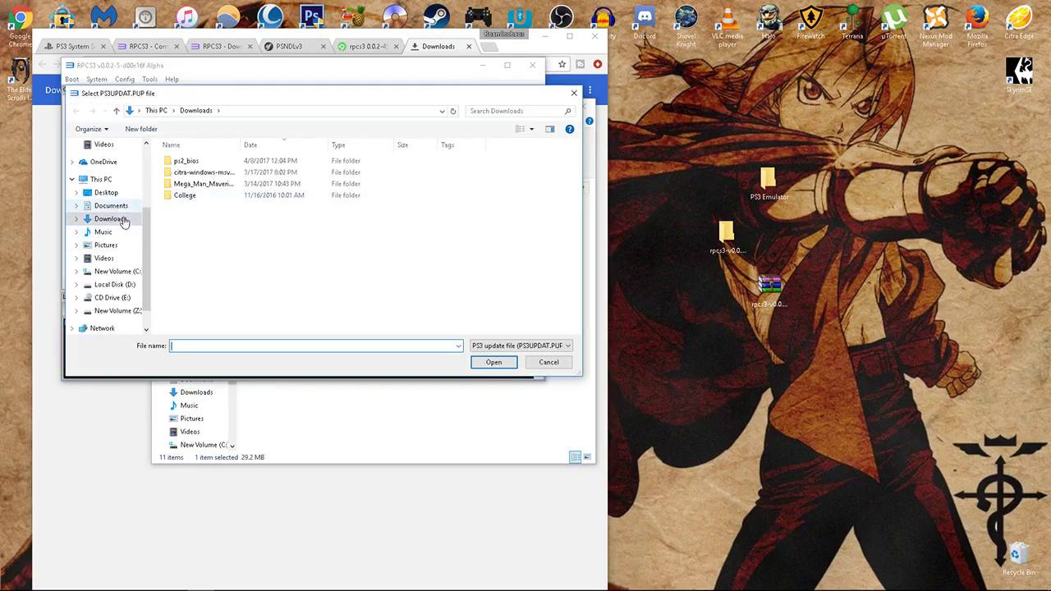
left_click(121, 219)
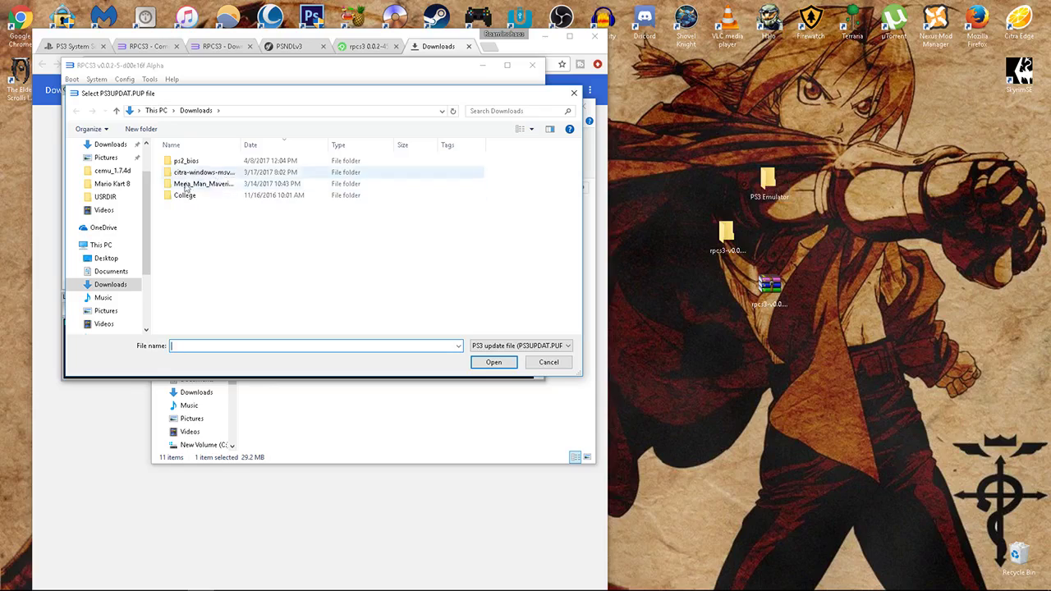
left_click(115, 258)
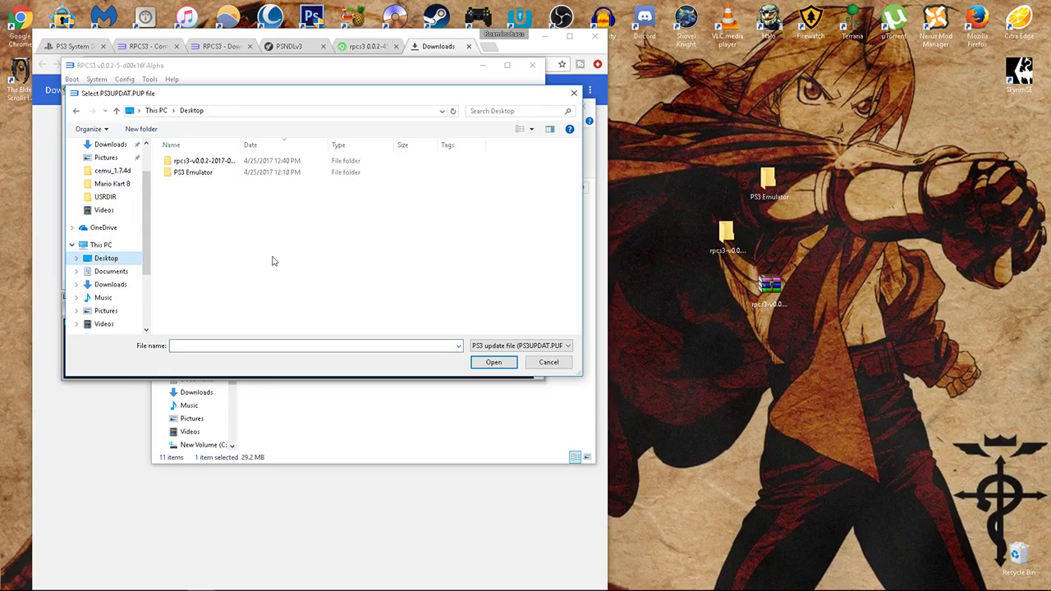
double_click(202, 174)
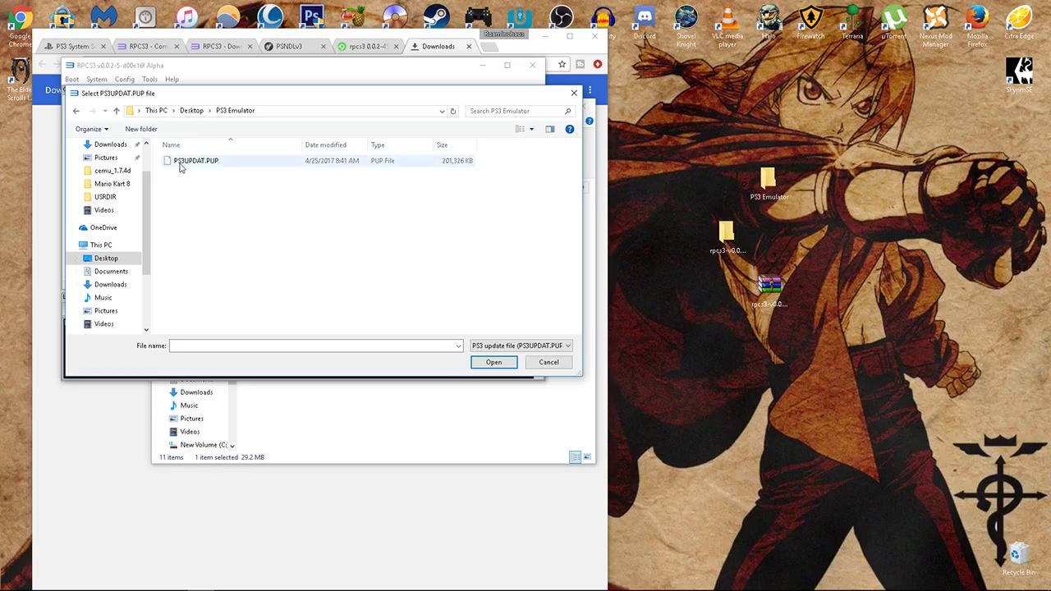
double_click(217, 168)
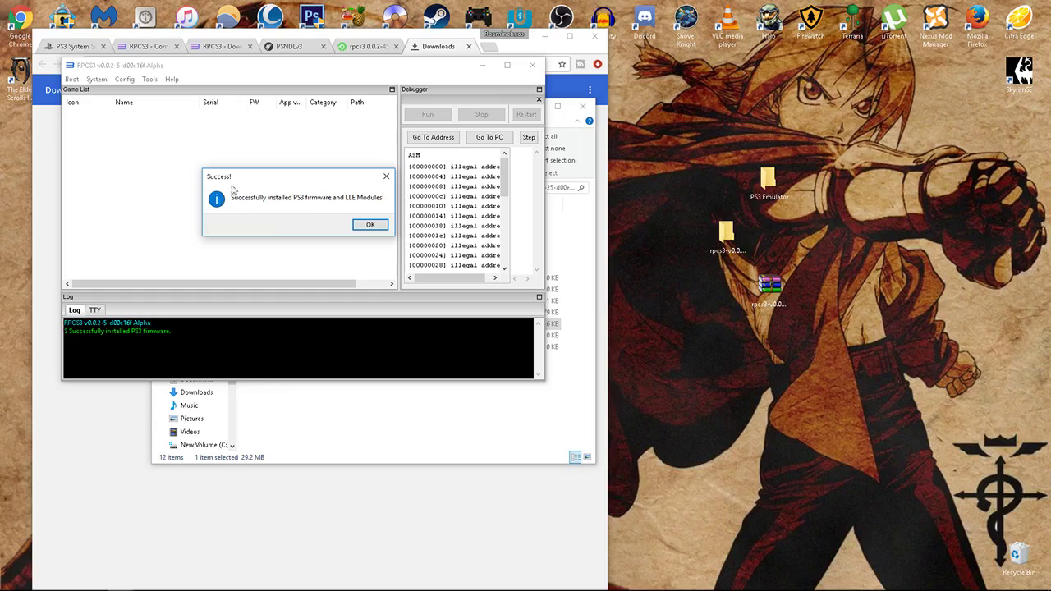
left_click(372, 226)
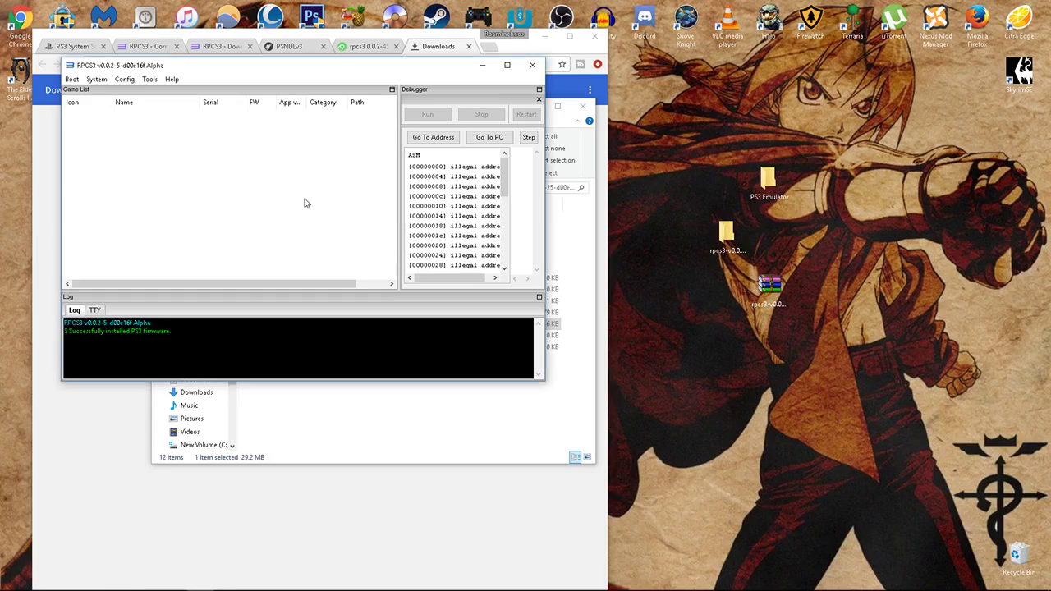
left_click(482, 66)
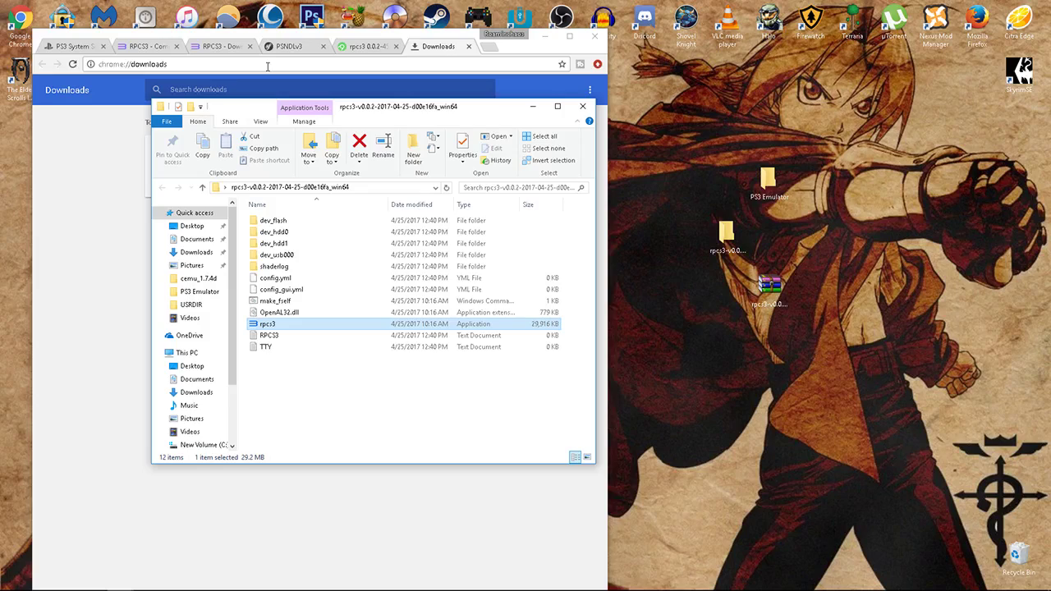
Search the psndl.net packages for "super street" and open the Super Street Fighter 2 Turbo HD Remix package details
left_click(283, 47)
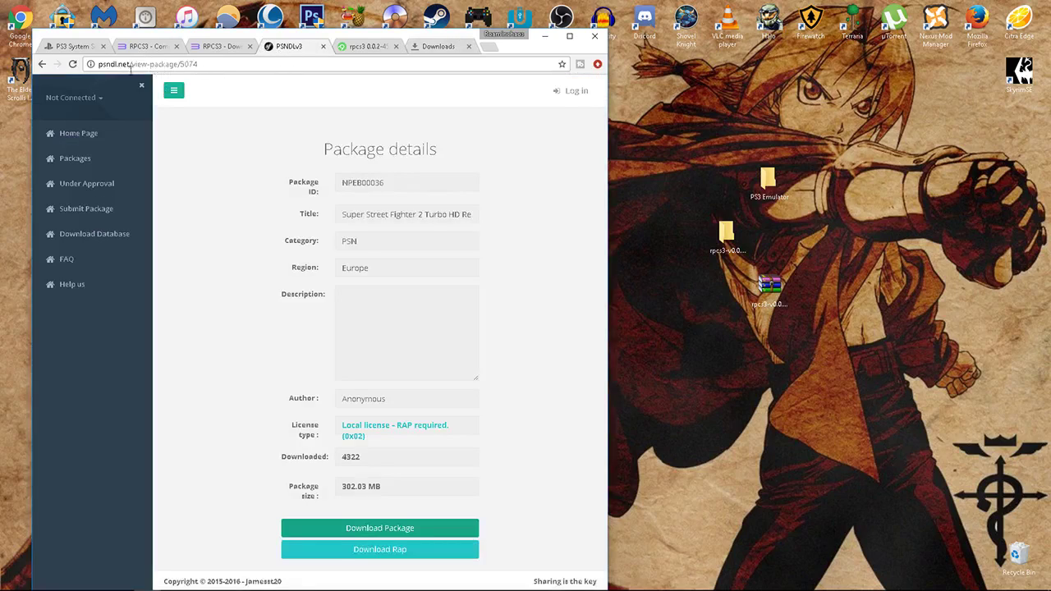
left_click(109, 136)
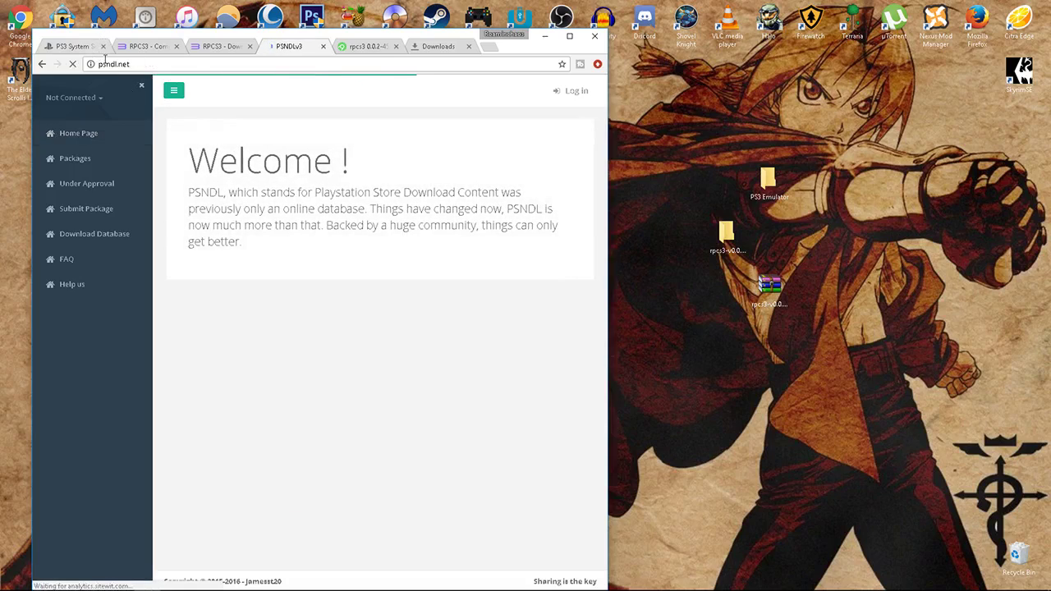
left_click(129, 161)
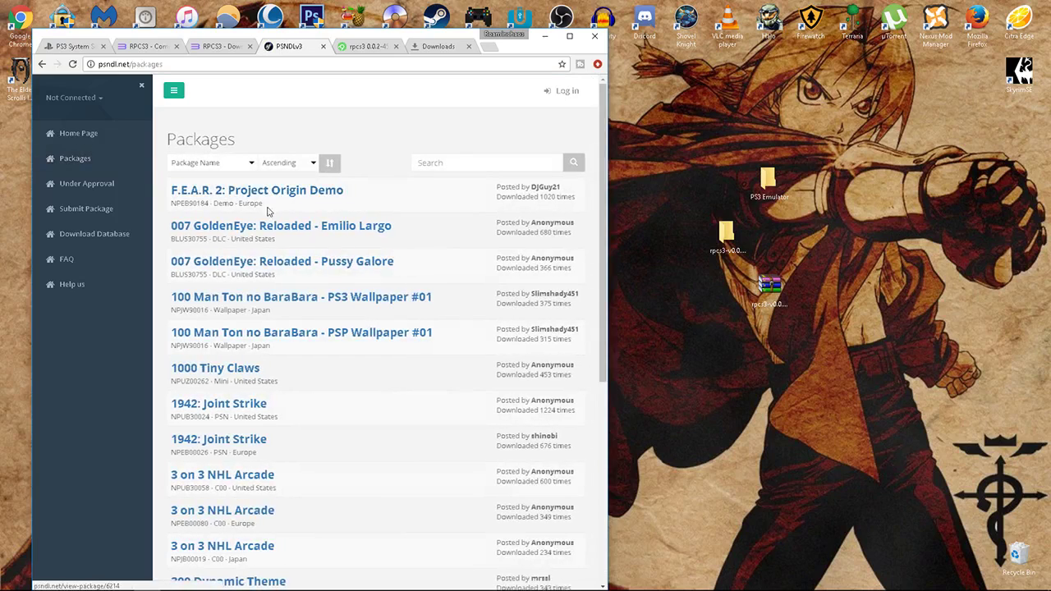
left_click(427, 163)
type("super street")
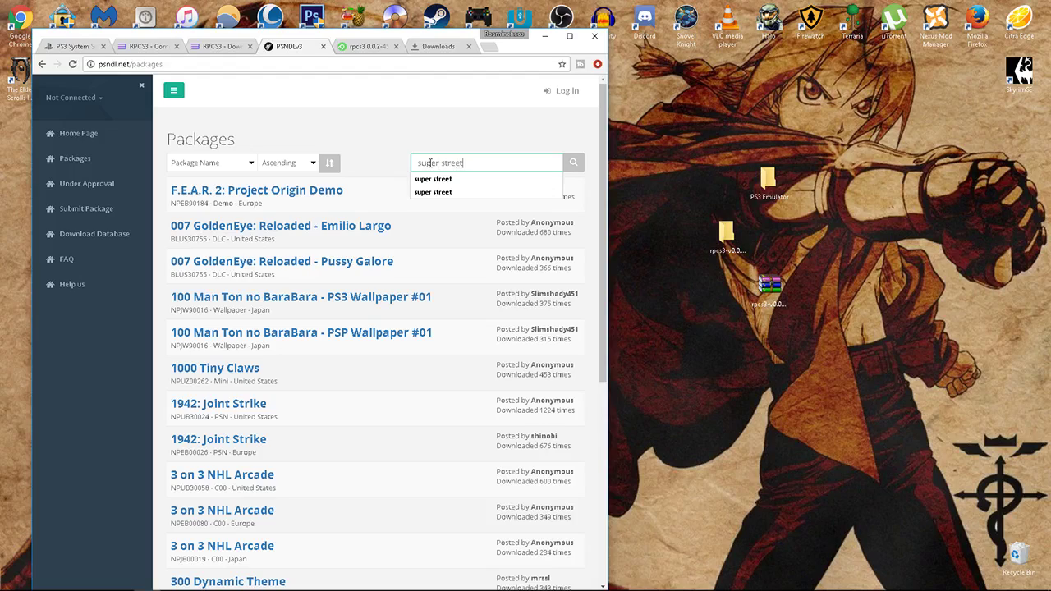
key("Return")
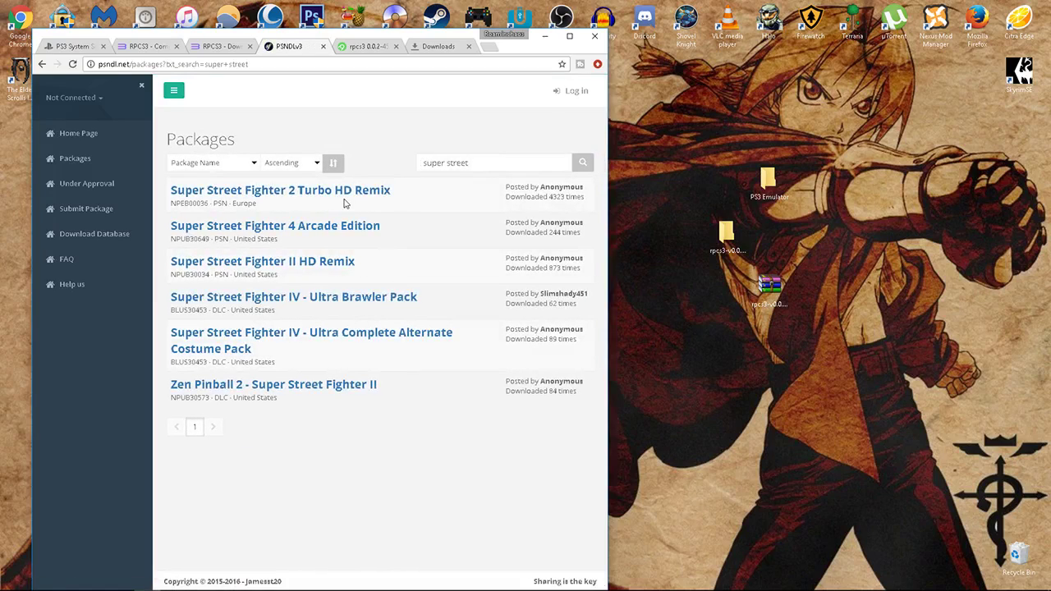
left_click(279, 192)
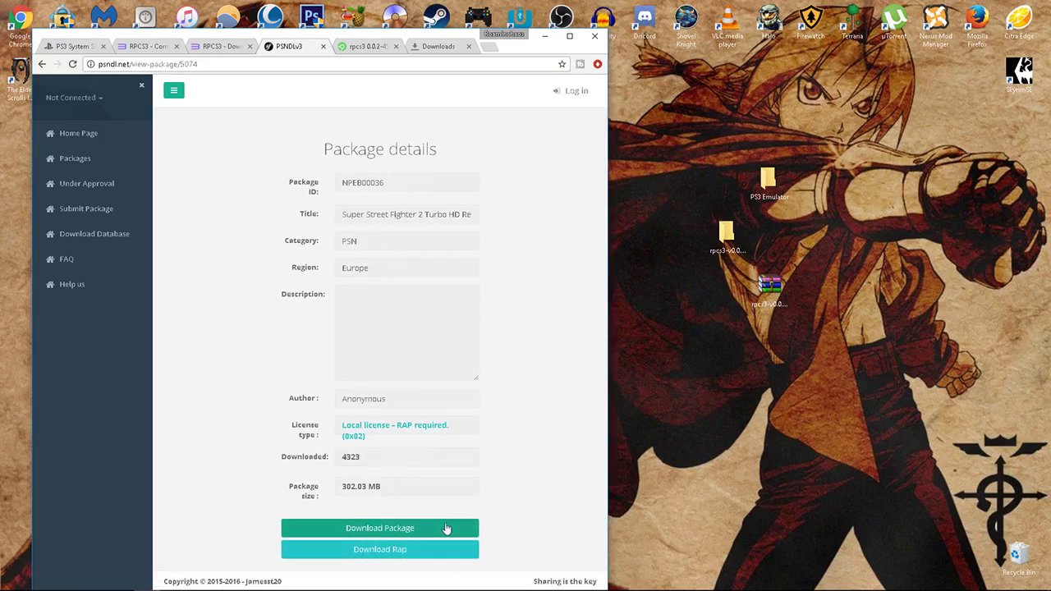
Download the RAP file for Super Street Fighter 2 Turbo HD Remix and locate it in the Downloads folder
left_click(451, 555)
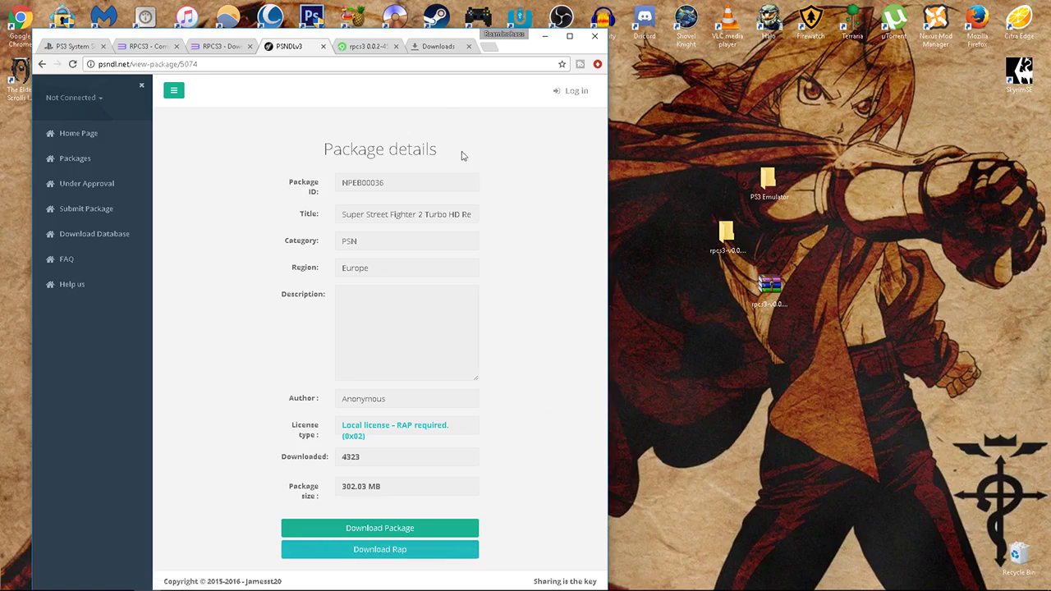
left_click(424, 47)
left_click(237, 183)
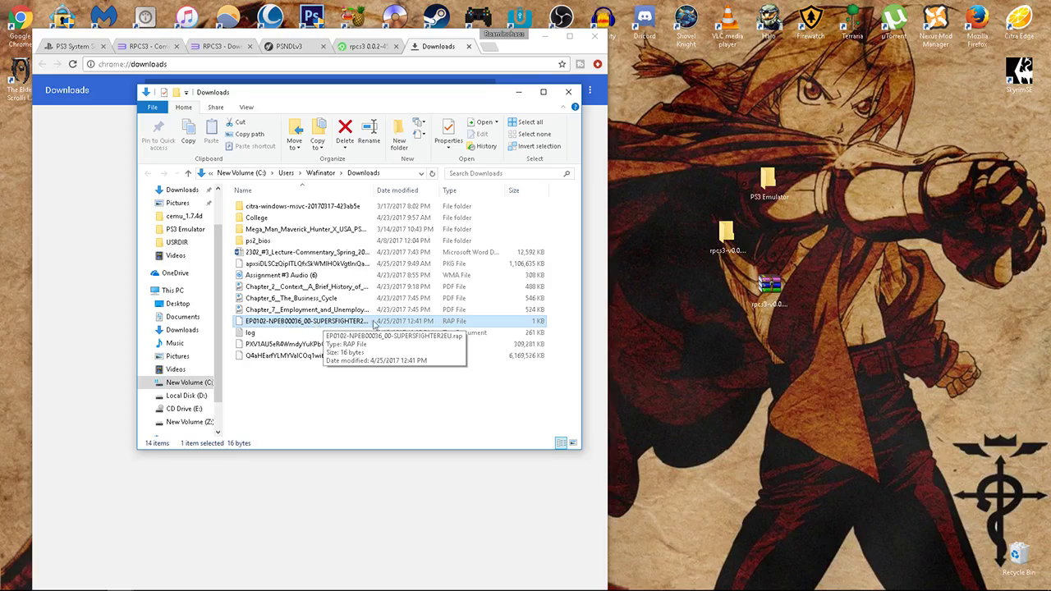
left_click(518, 93)
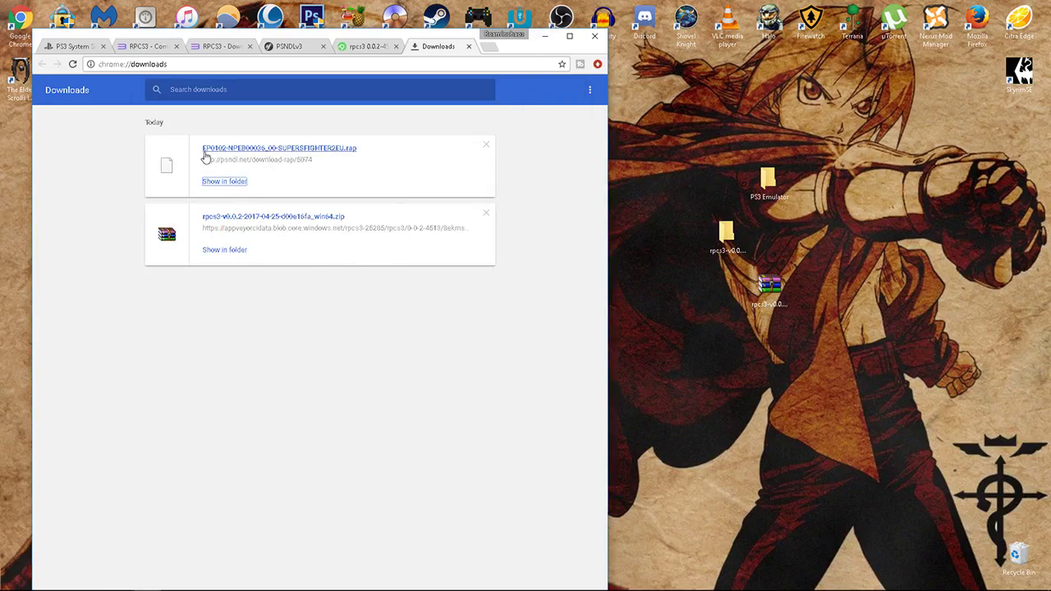
left_click(371, 47)
left_click(439, 47)
left_click(277, 47)
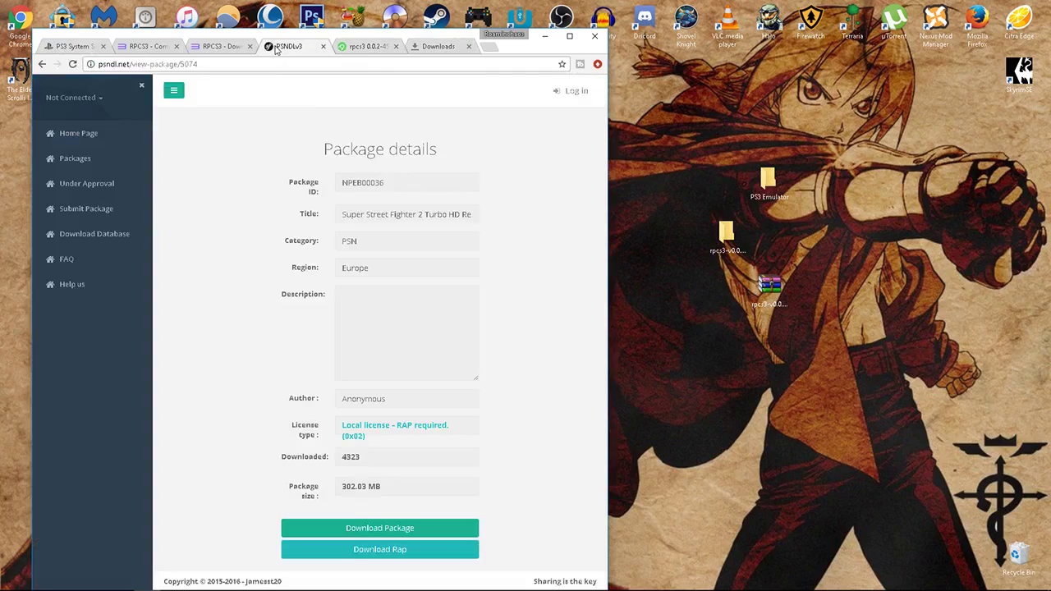
left_click(376, 531)
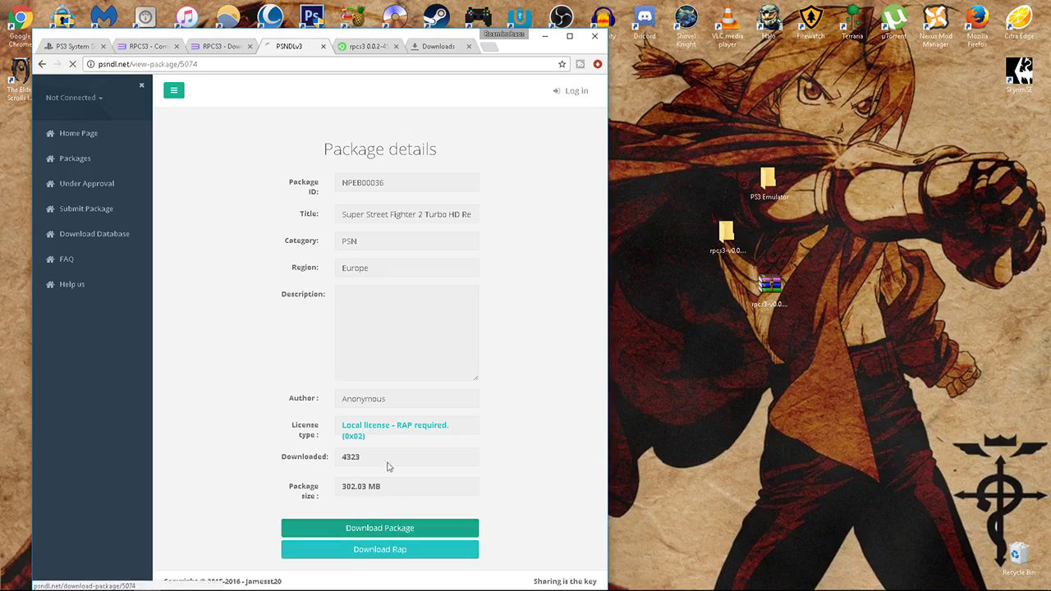
left_click(439, 46)
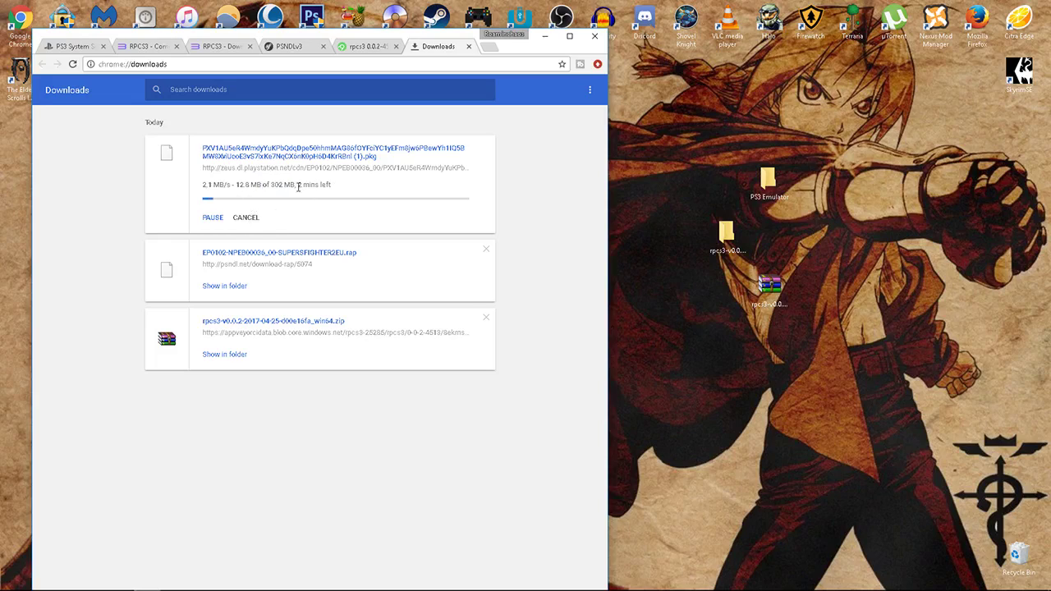
left_click(249, 217)
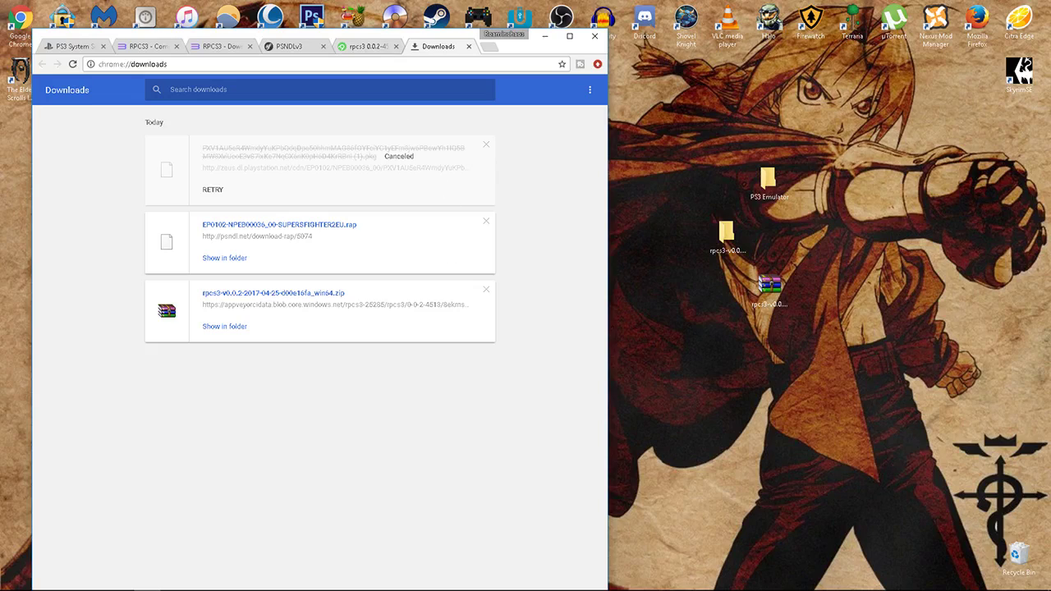
Examine the exdata folder under dev_hdd0\home\00000001 in the older rpcs3-v0.0.2-2017-04-22 build to see where RAP files belong
mouse_move(129, 577)
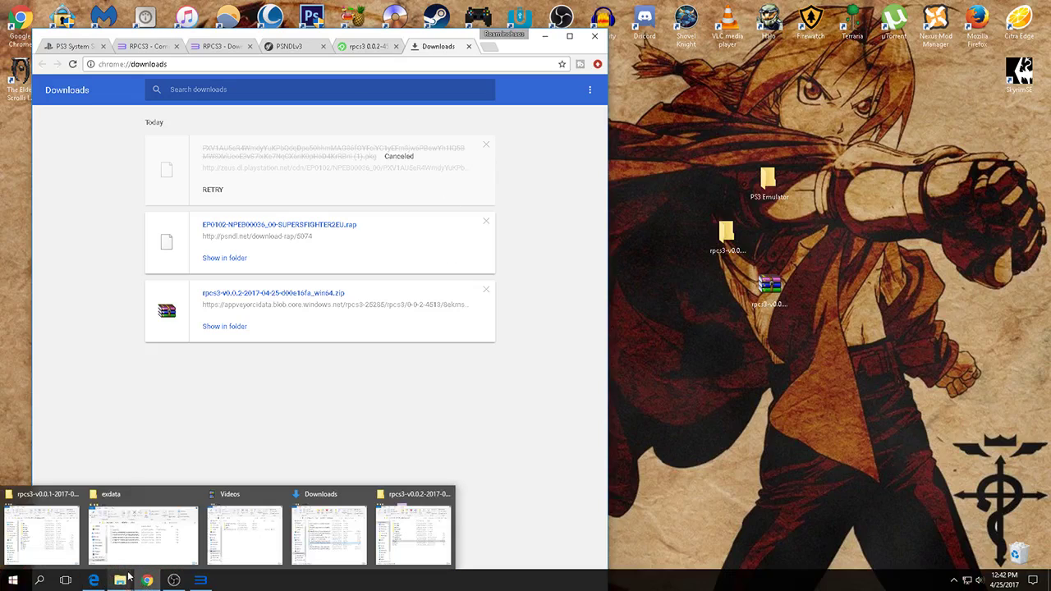
left_click(173, 538)
left_click(641, 138)
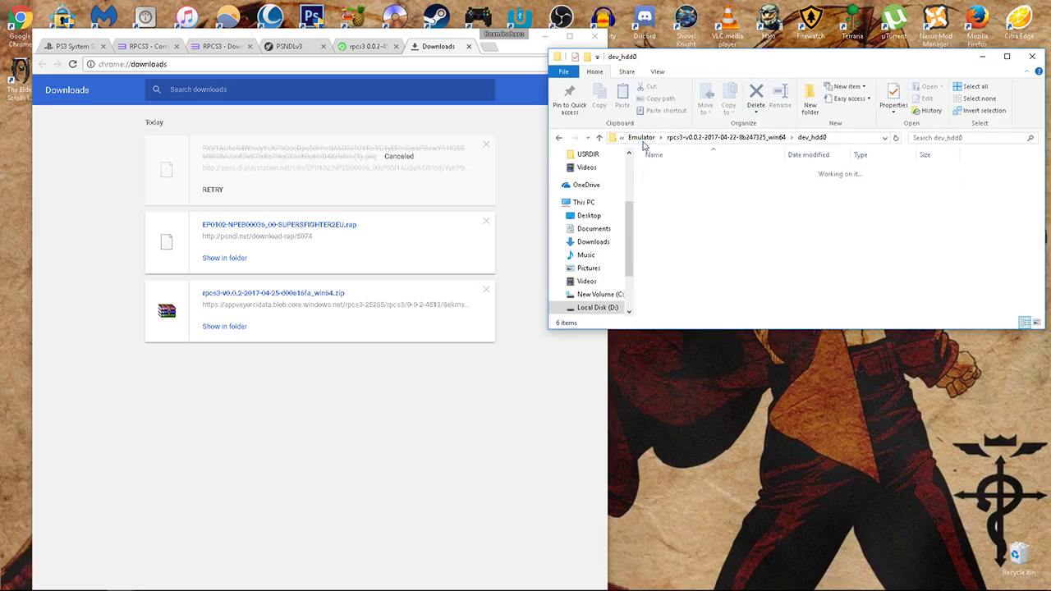
left_click(699, 140)
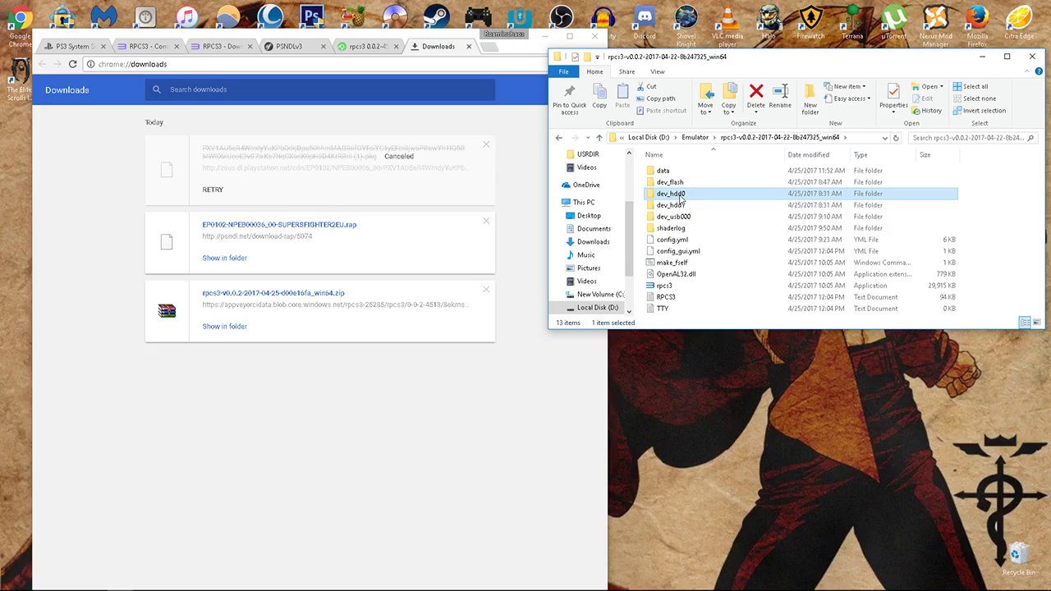
double_click(673, 195)
double_click(663, 186)
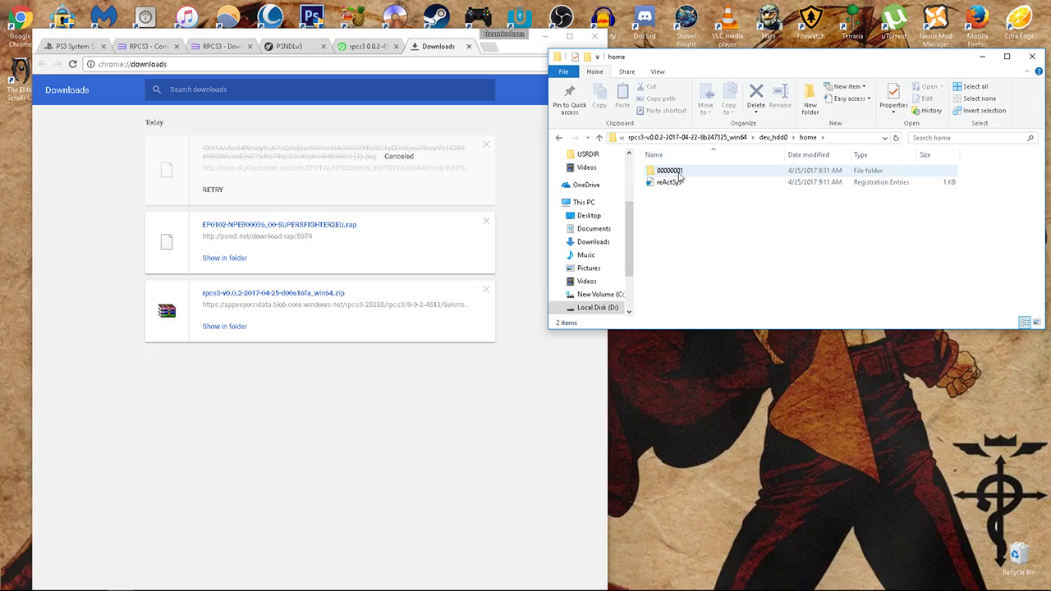
double_click(669, 171)
double_click(666, 171)
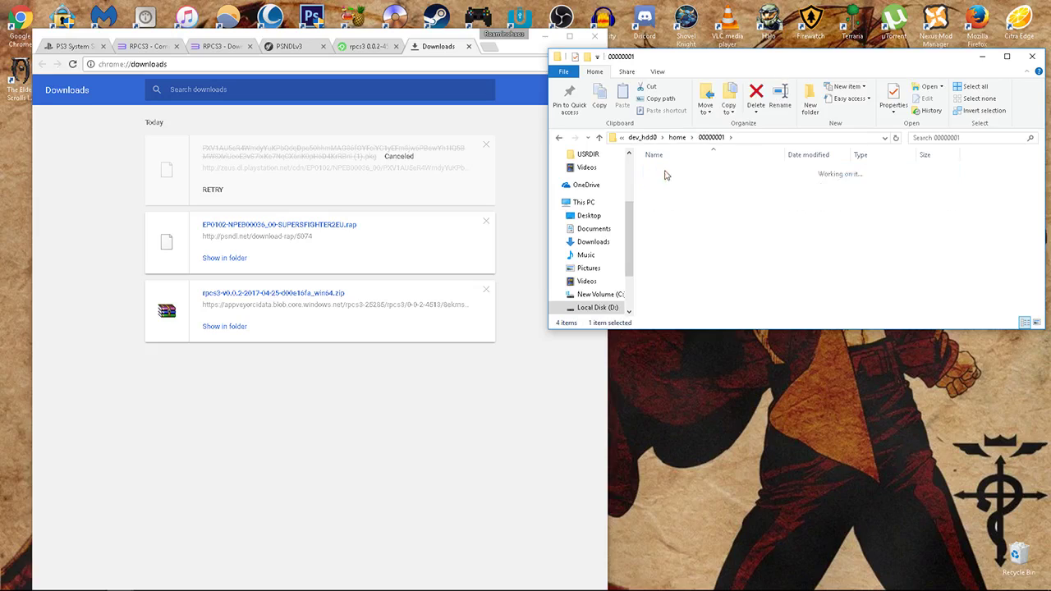
left_click_drag(750, 273, 740, 322)
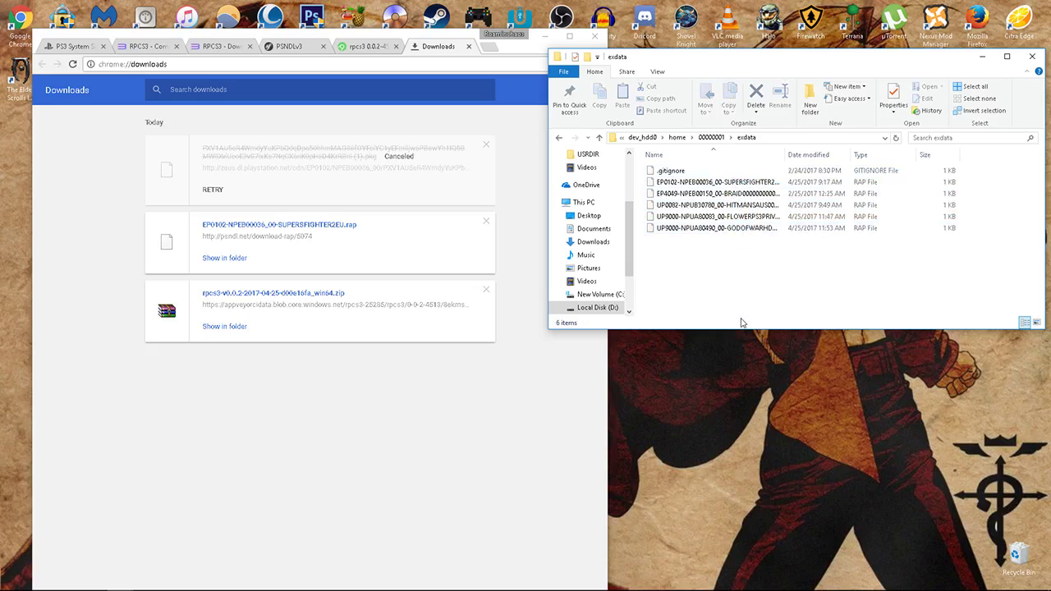
Review the Super Street Fighter 2 package page and the browser's downloads list, and close the older build's exdata folder
left_click(270, 46)
left_click(373, 303)
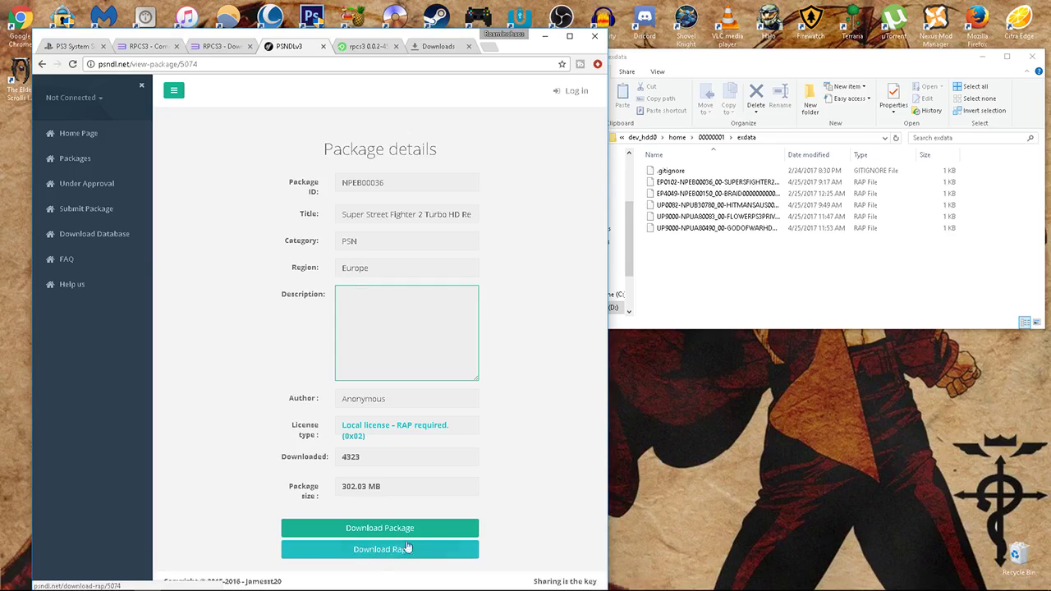
left_click(431, 47)
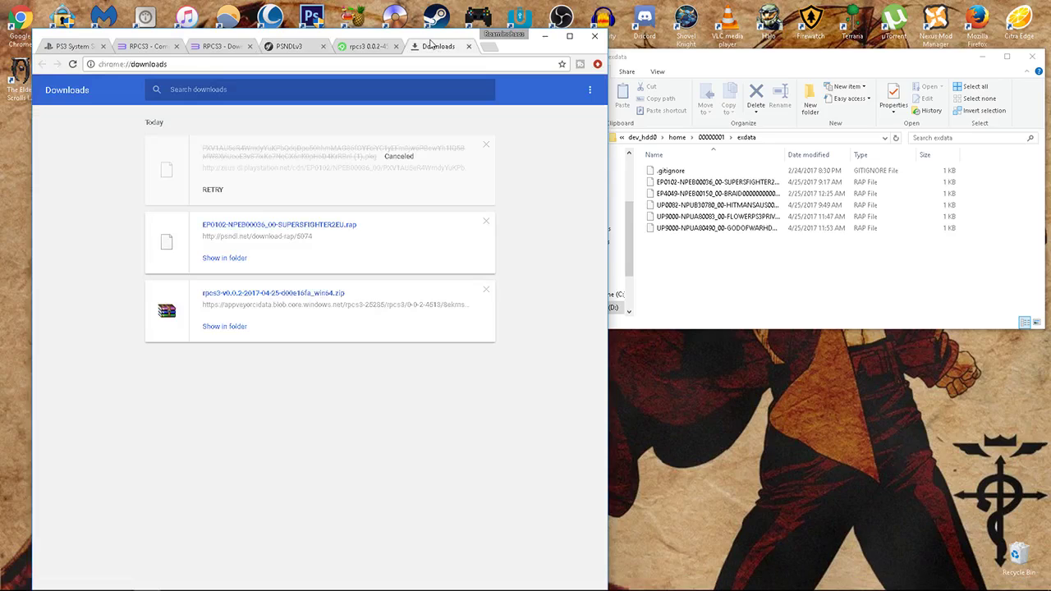
left_click(1031, 56)
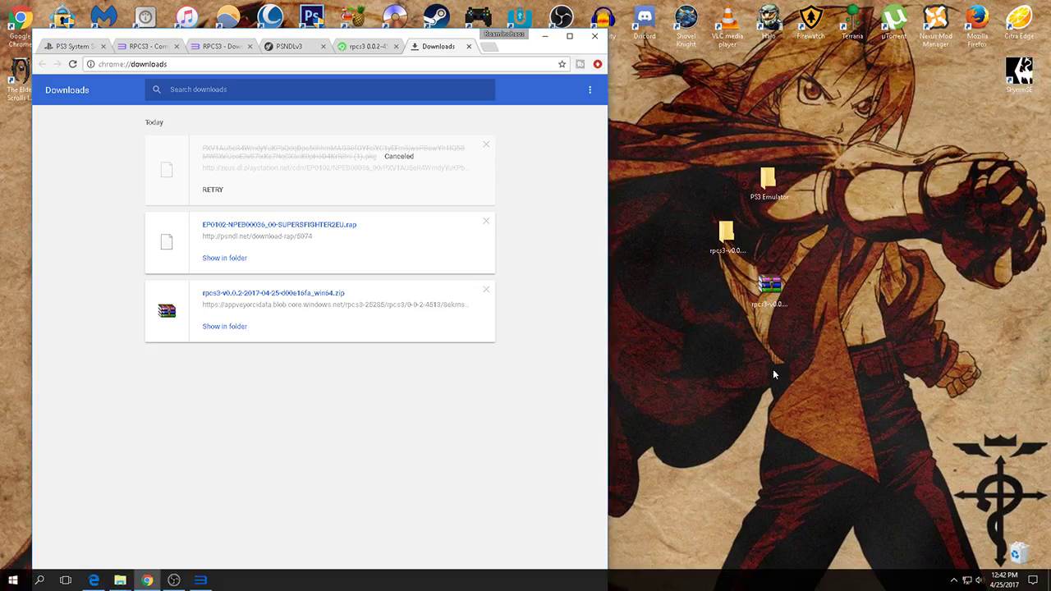
Move the downloaded EP0102-NPEB00036_00-SUPERSFIGHTER2EU RAP file from Downloads into dev_hdd0\home\00000001\exdata of the desktop's rpcs3-v0.0.2-2017-04-25 folder
double_click(739, 234)
left_click_drag(410, 111, 869, 67)
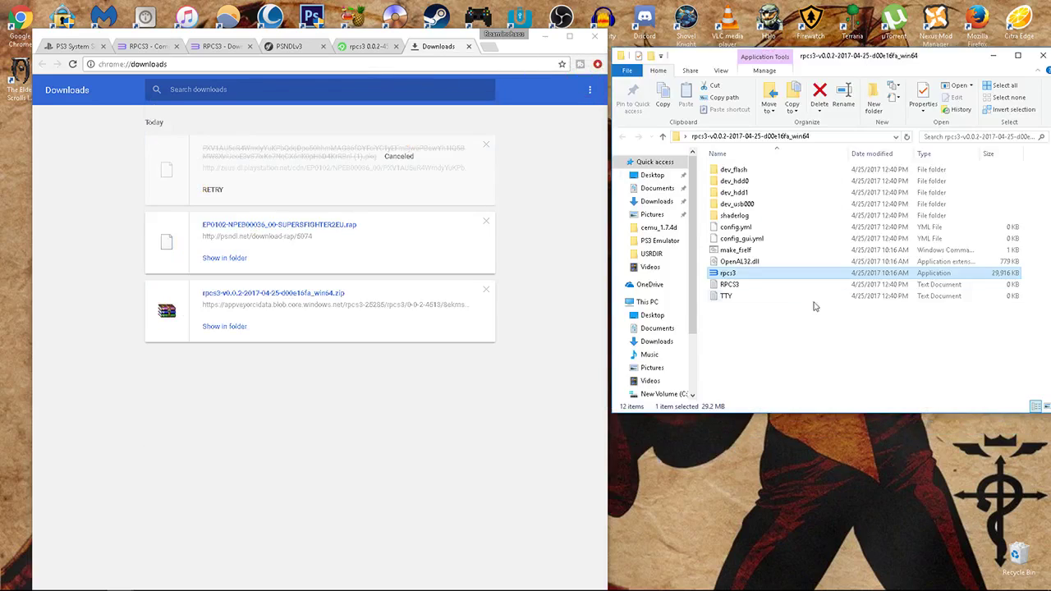
double_click(733, 181)
double_click(735, 183)
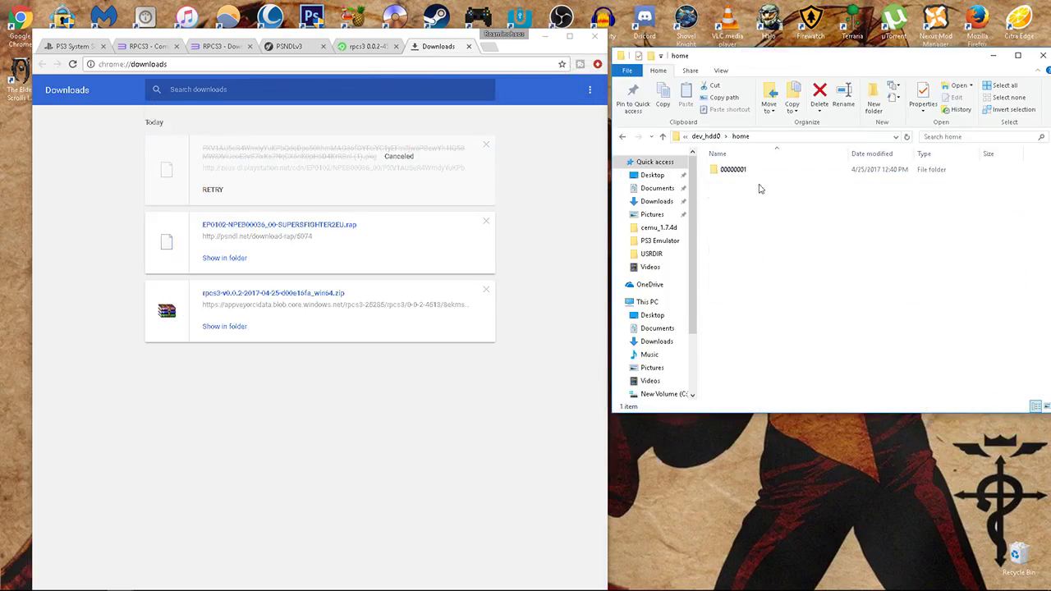
double_click(730, 173)
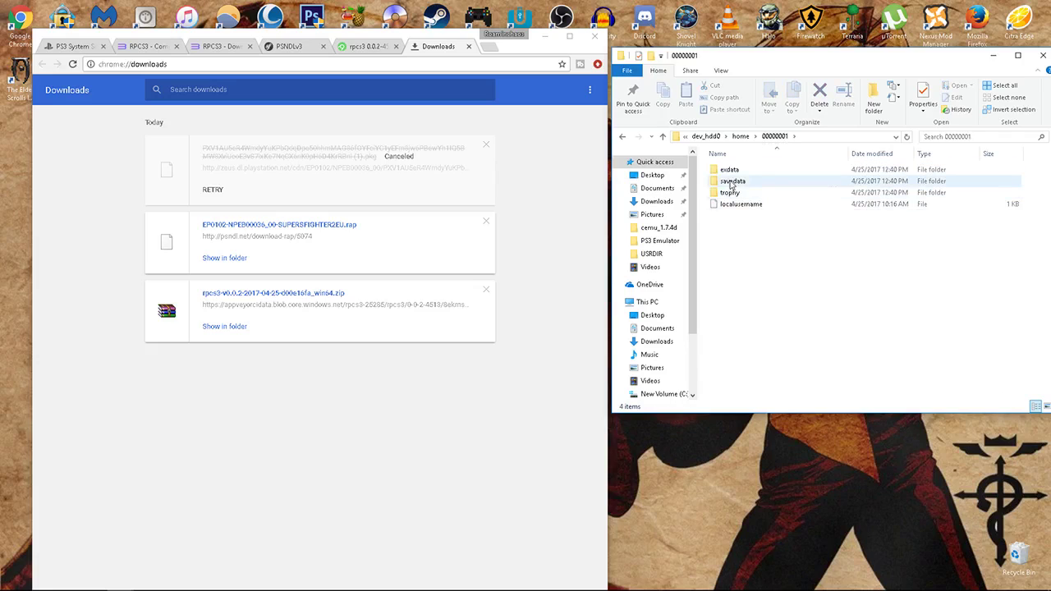
double_click(730, 171)
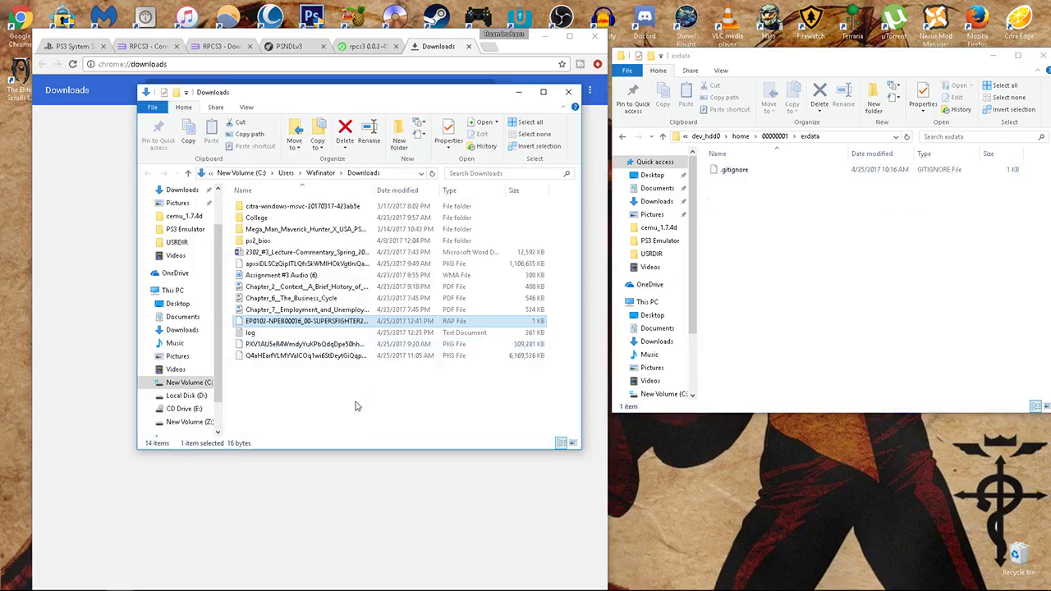
left_click_drag(362, 321, 839, 285)
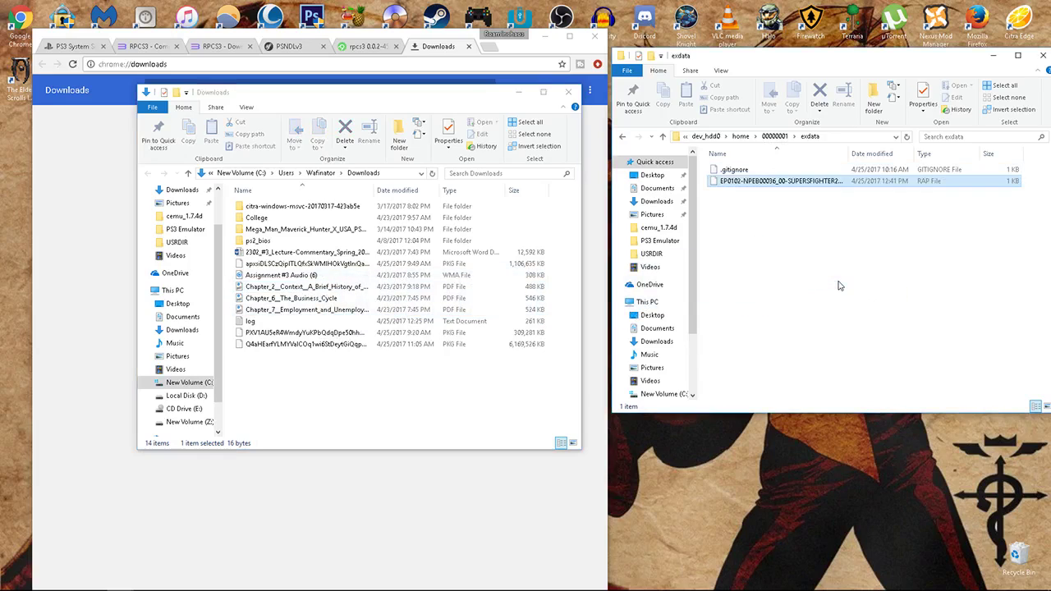
left_click(567, 92)
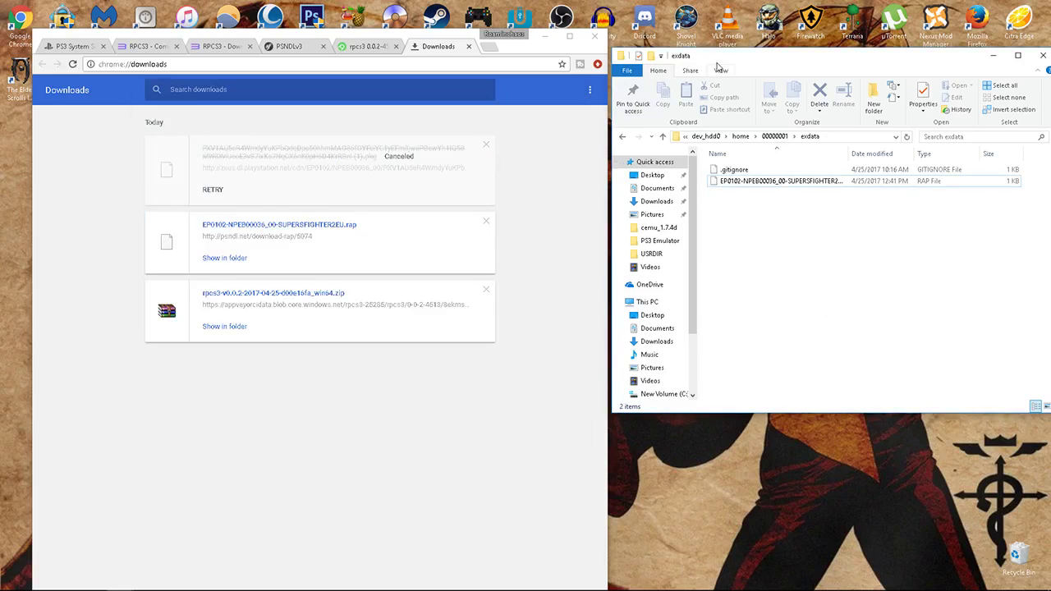
Switch to RPCS3 and install the game package whose name starts with PXV1AU5eR4Wmdy from the Downloads folder
mouse_move(201, 579)
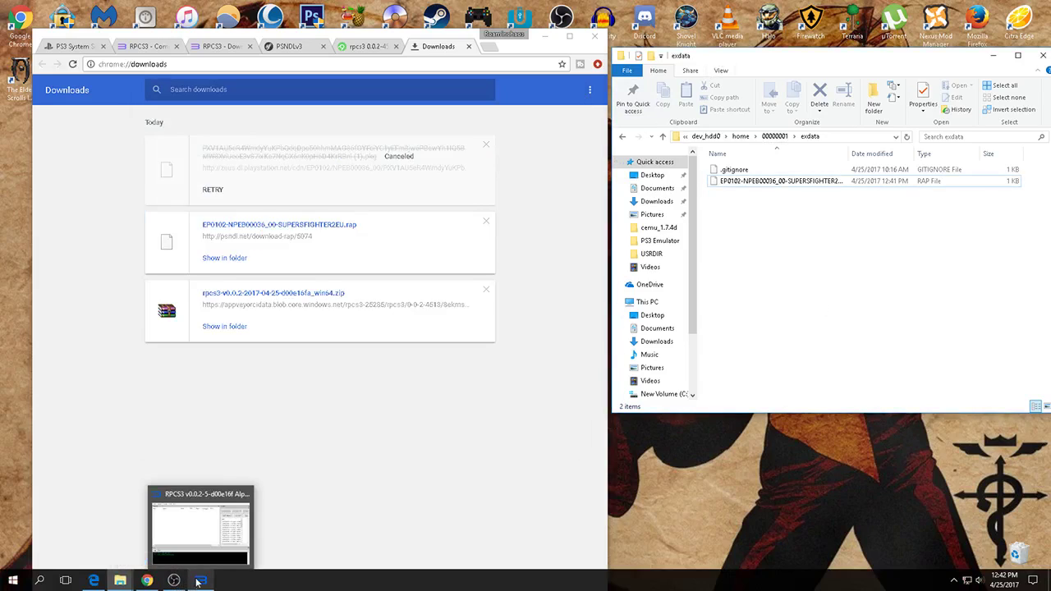
left_click(198, 560)
left_click_drag(294, 80, 394, 141)
left_click(170, 140)
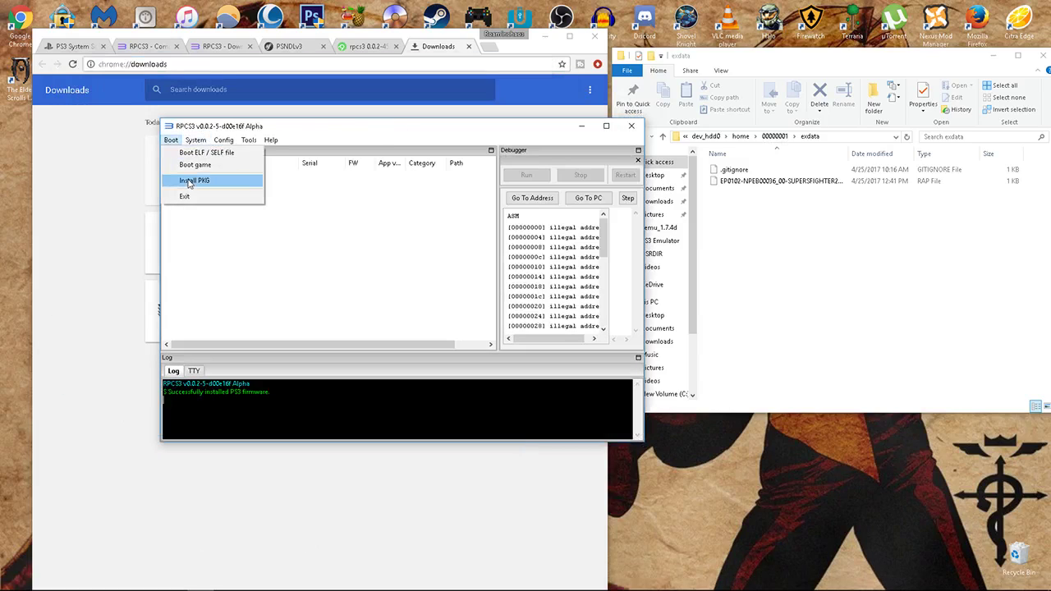
left_click(188, 179)
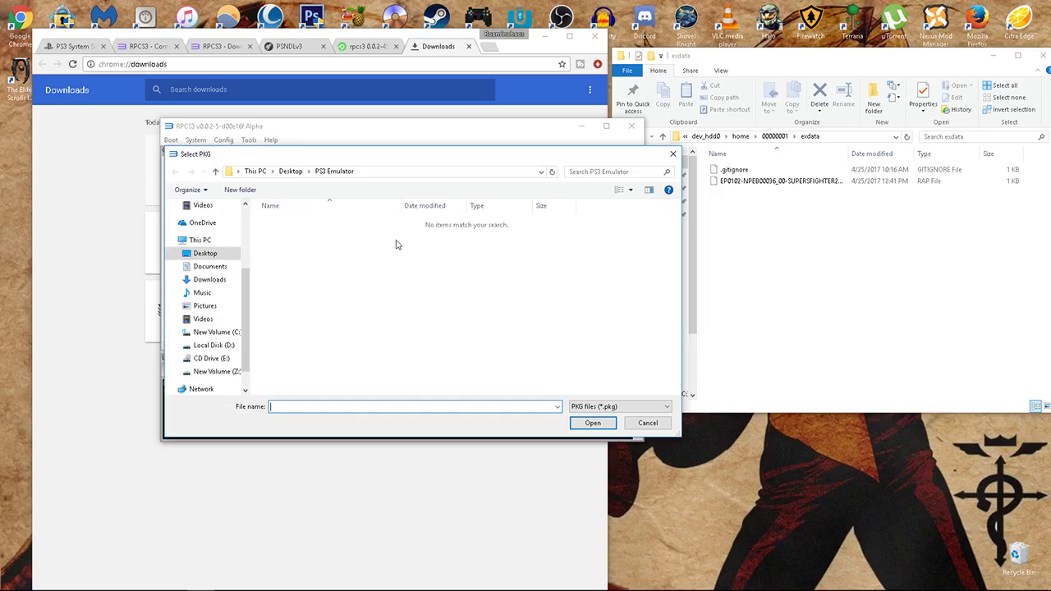
left_click(207, 281)
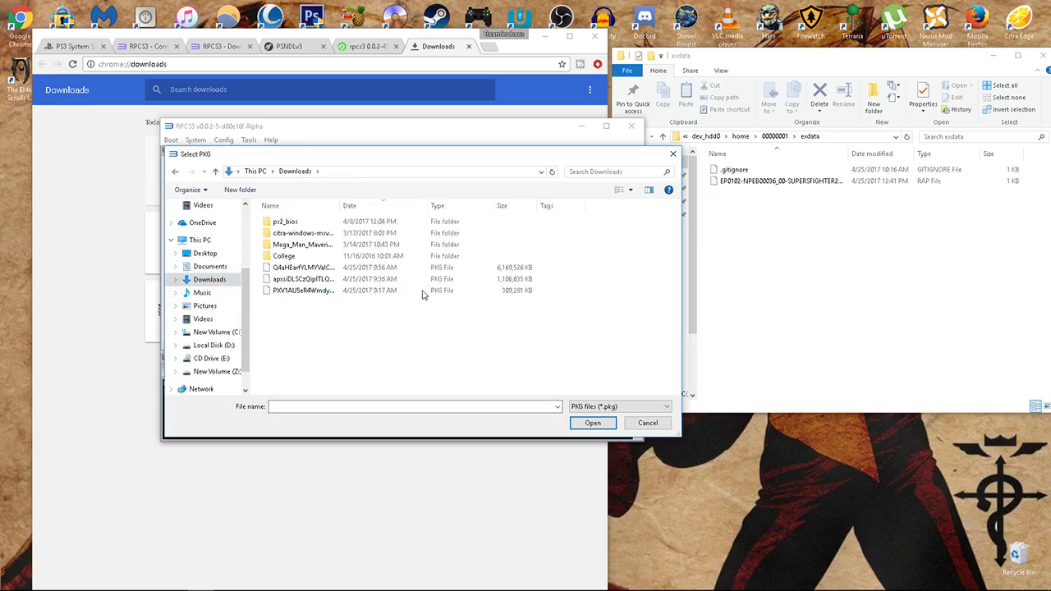
left_click(493, 296)
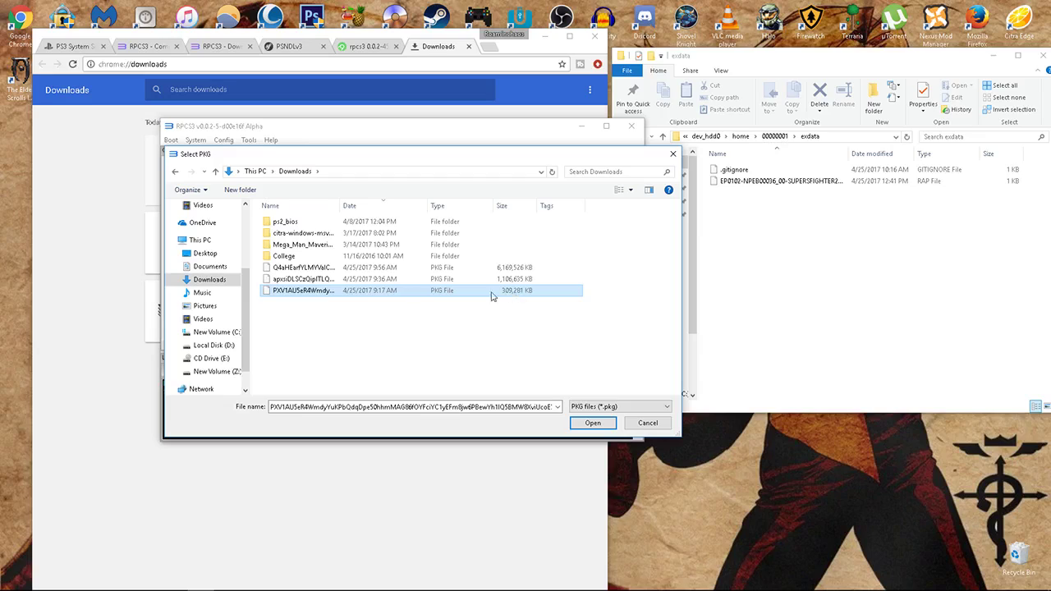
left_click(585, 423)
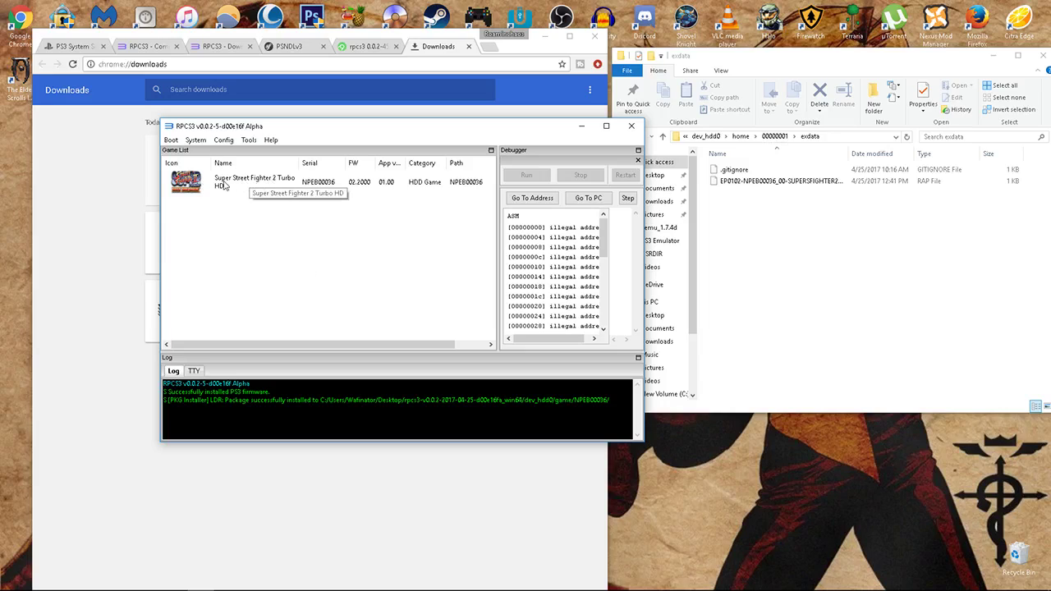
Boot Super Street Fighter 2 Turbo HD from the game list and continue past its title screen to the main menu
left_click(277, 183)
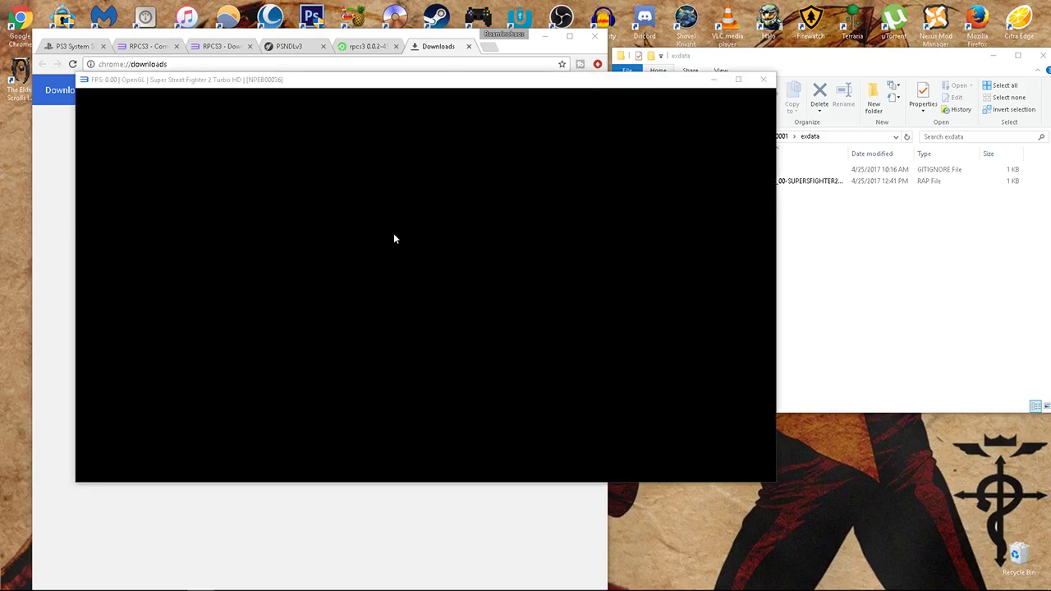
left_click(128, 84)
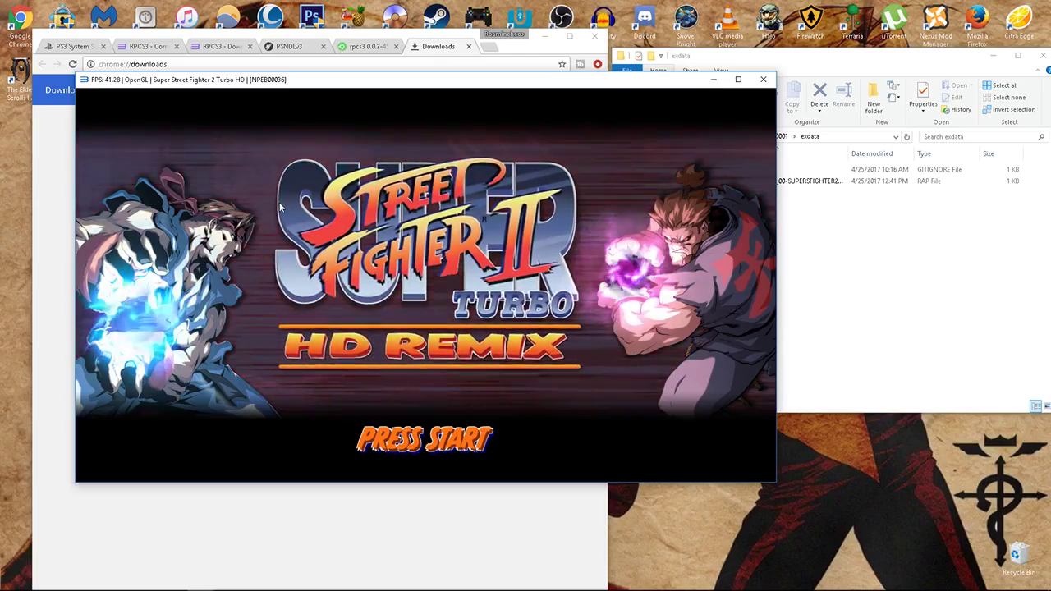
key("Return")
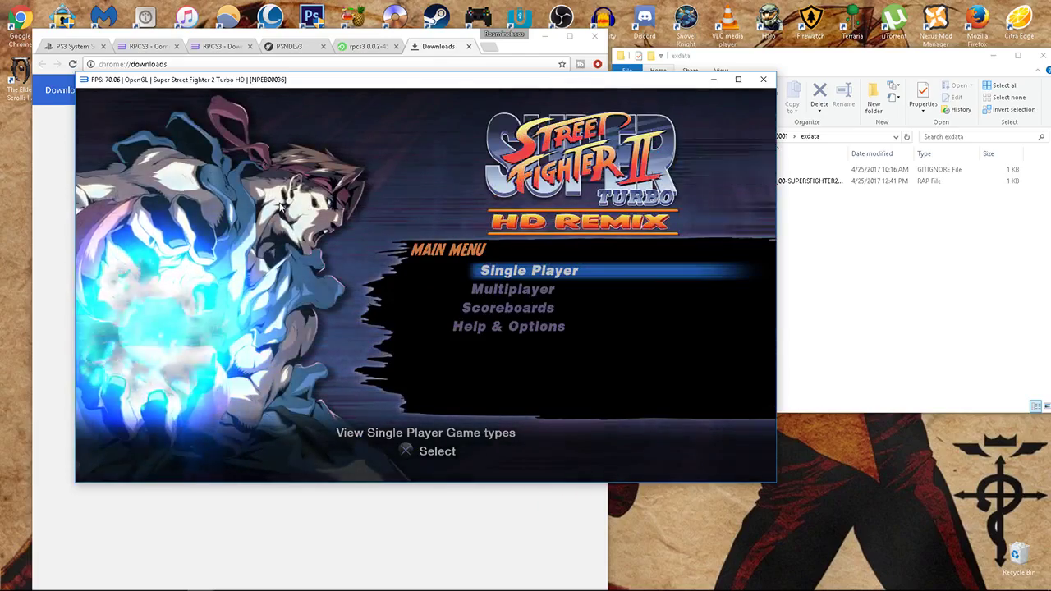
Enter the game's Help & Options and highlight Settings
key("Up")
key("Return")
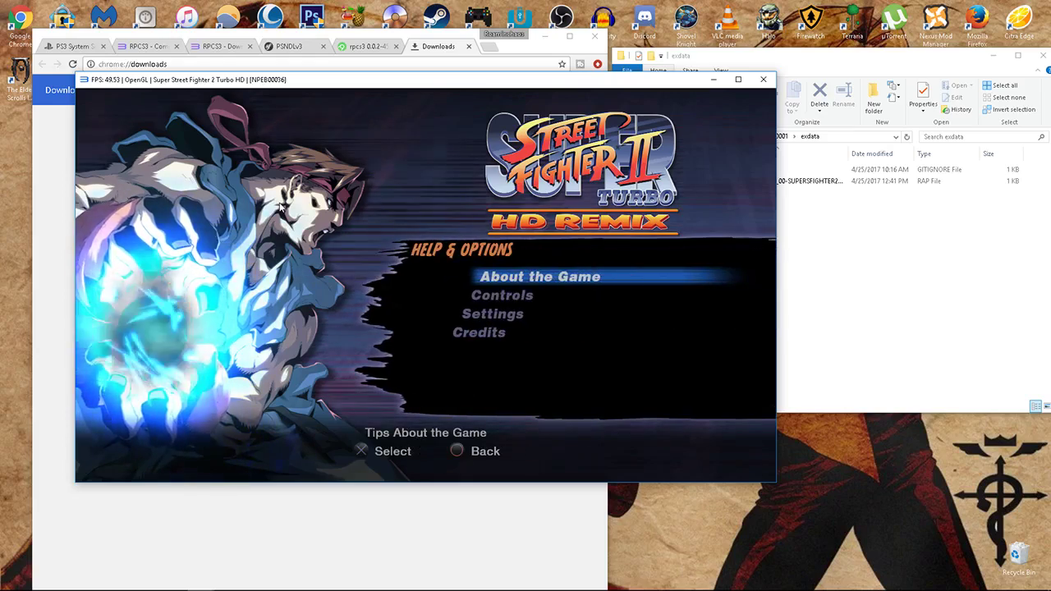
key("Down")
key("Down")
key("Down")
key("Up")
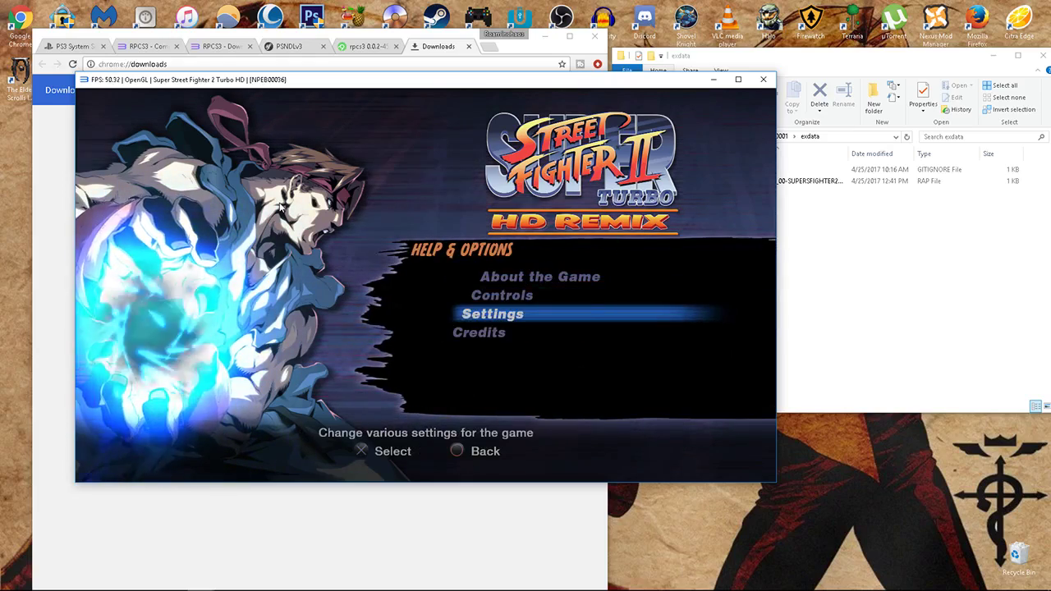
Enter the game's Audio Settings from Settings and make the Music volume adjustable
key("Return")
key("Down")
key("Down")
key("Down")
key("Return")
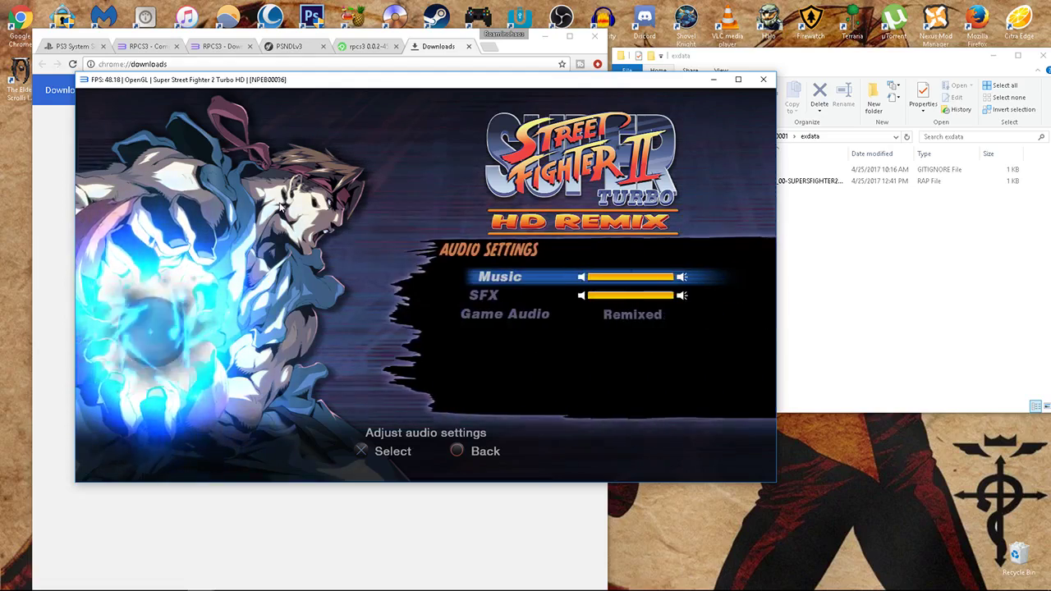
key("Return")
key("Down")
key("Up")
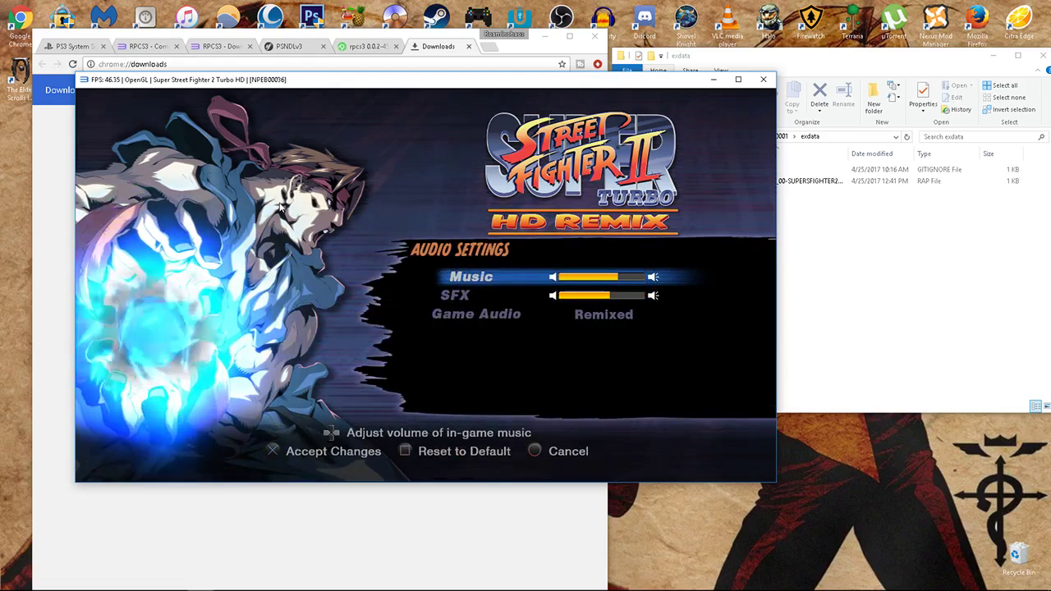
Lower the Music and SFX volumes to zero, and reset the audio settings to default
key("Left")
key("Left")
key("Left")
key("Left")
key("Left")
key("Left")
key("Left")
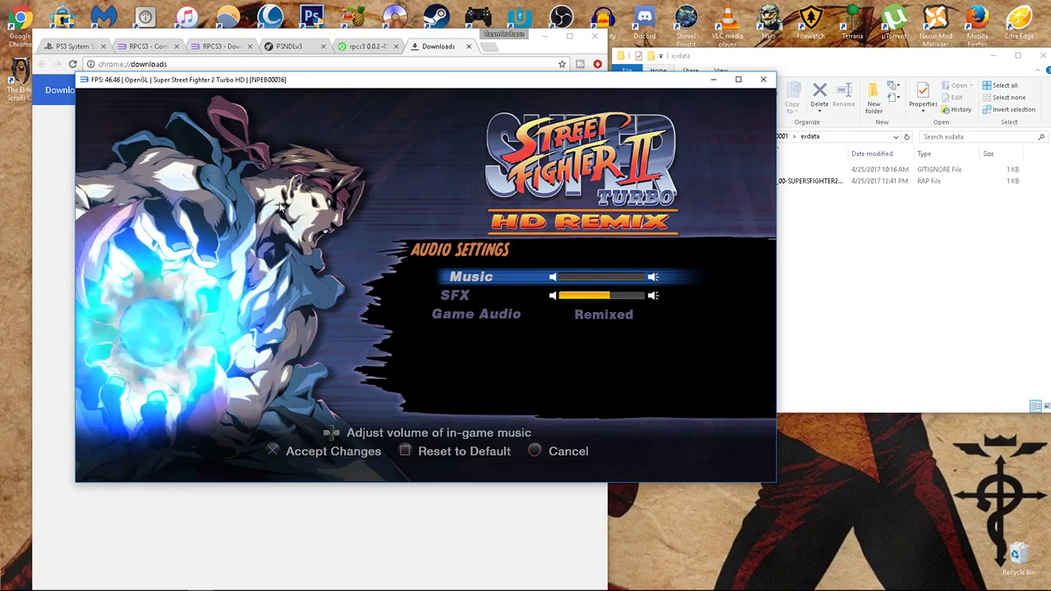
key("Down")
key("Left")
key("Left")
key("Left")
key("Left")
key("Left")
key("Left")
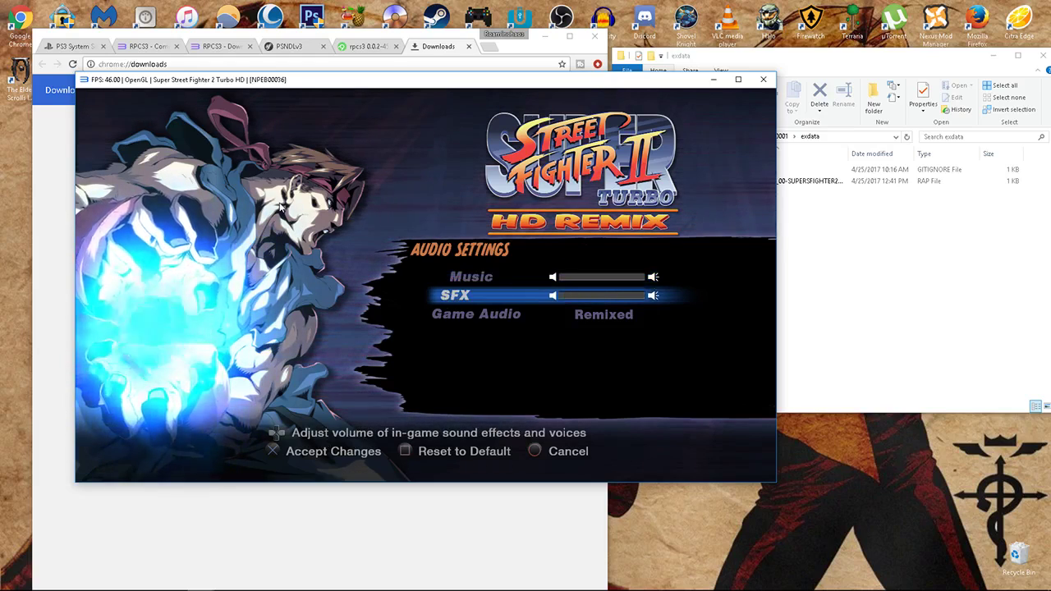
key("z")
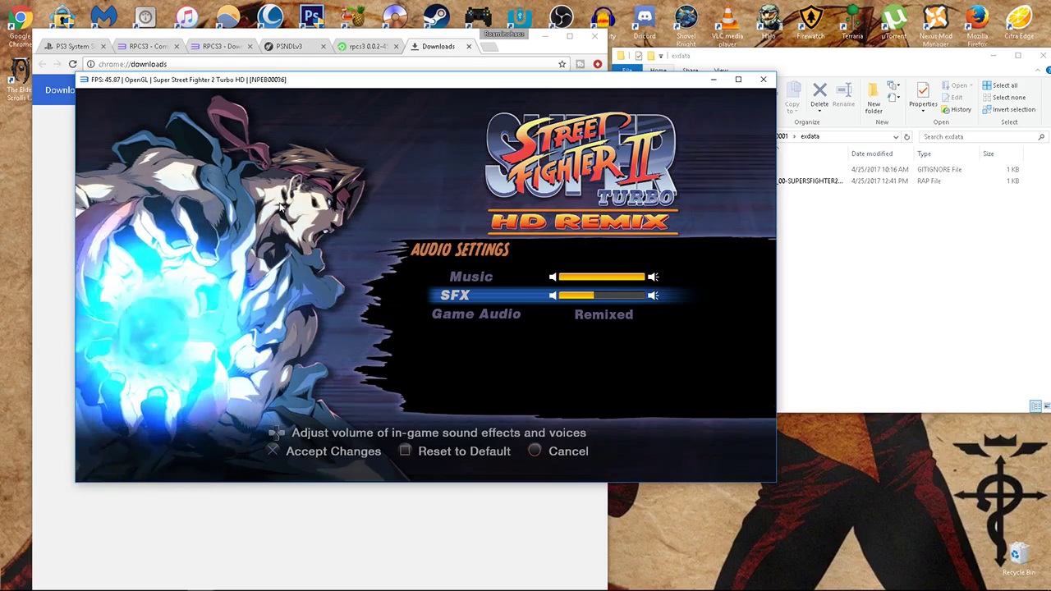
Lower the SFX volume to zero, turn down the Music volume, and accept the audio changes
key("Left")
key("Up")
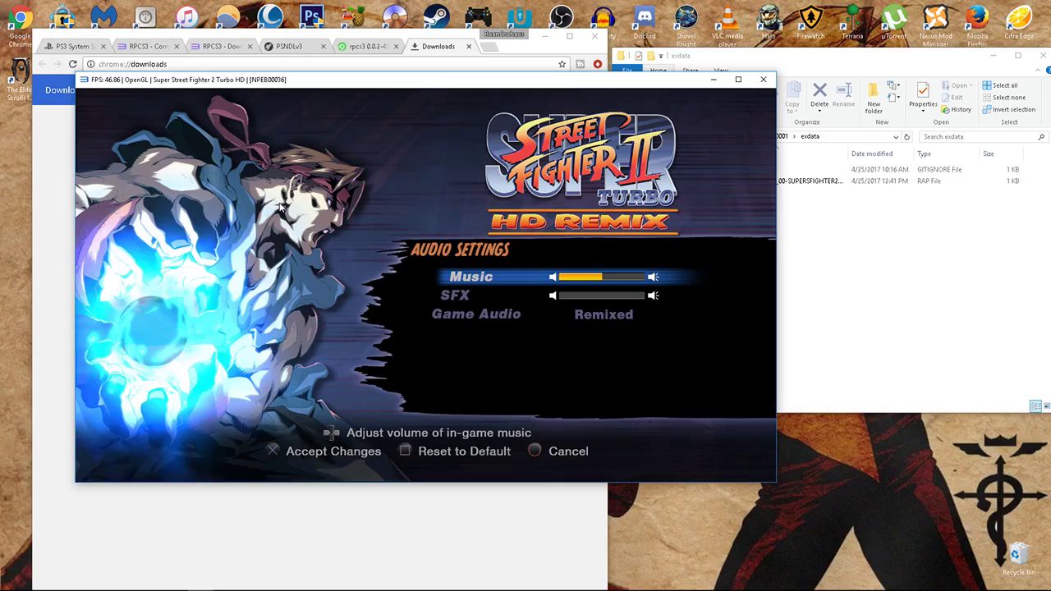
key("Left")
key("x")
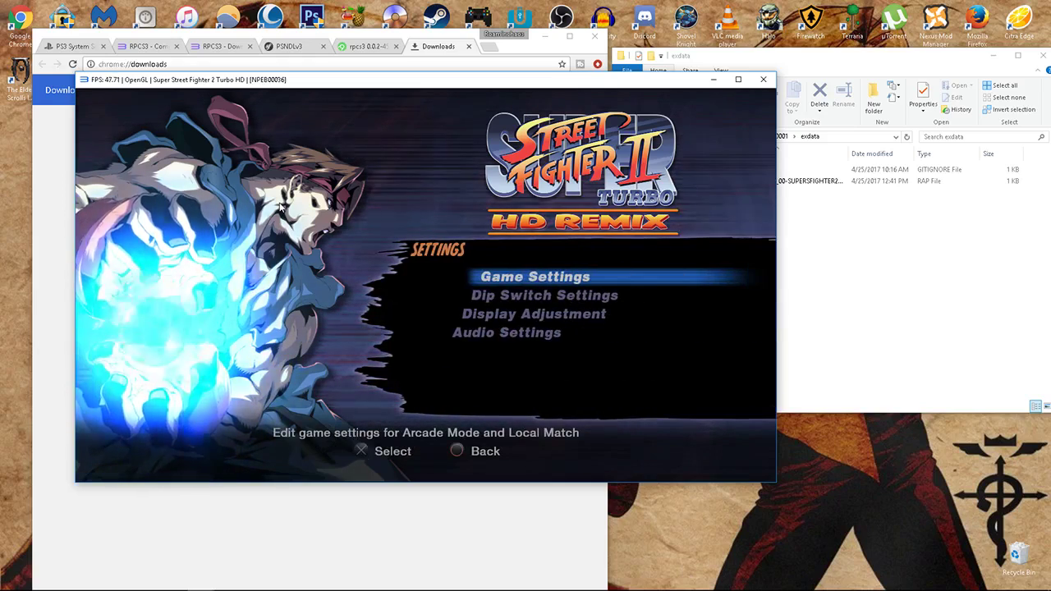
Back out of the settings to the game's main menu and highlight Single Player
key("c")
key("c")
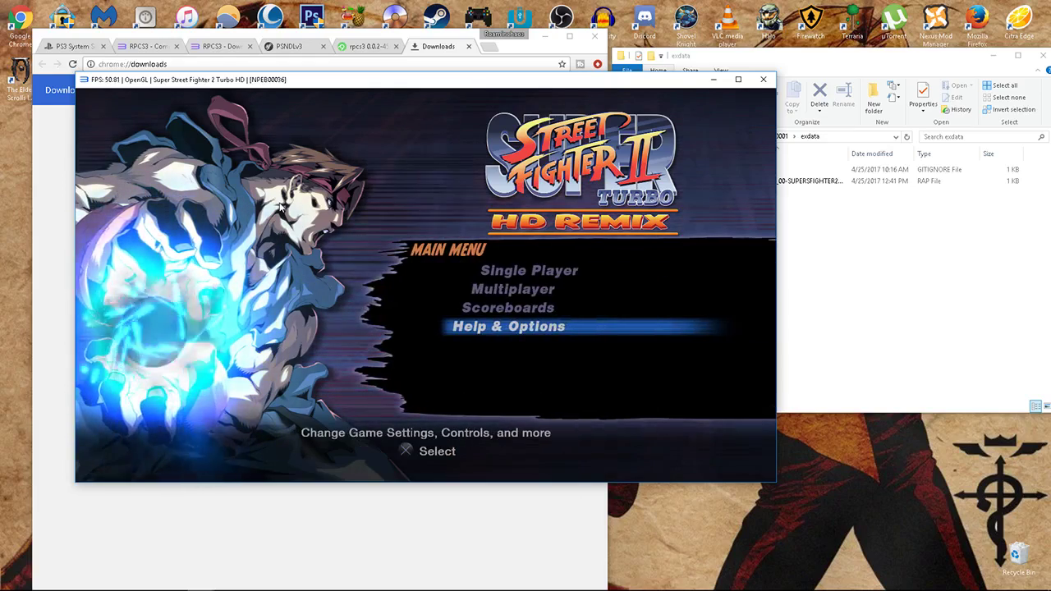
key("Up")
key("Up")
key("Up")
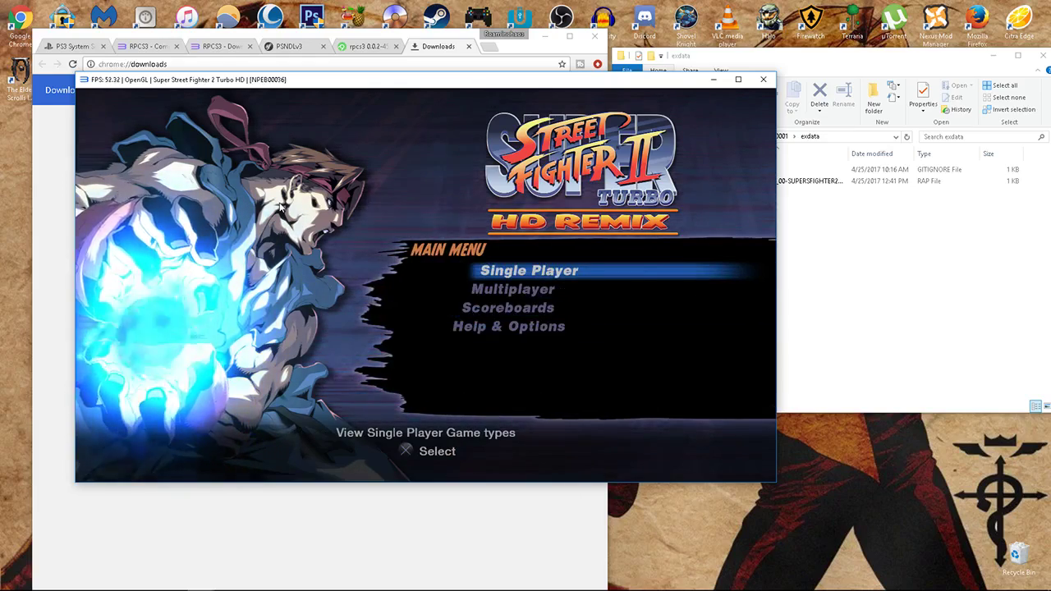
Start a Single Player Arcade Mode game in HD Remix, maximize the game window, and choose Ryu as the fighter
key("x")
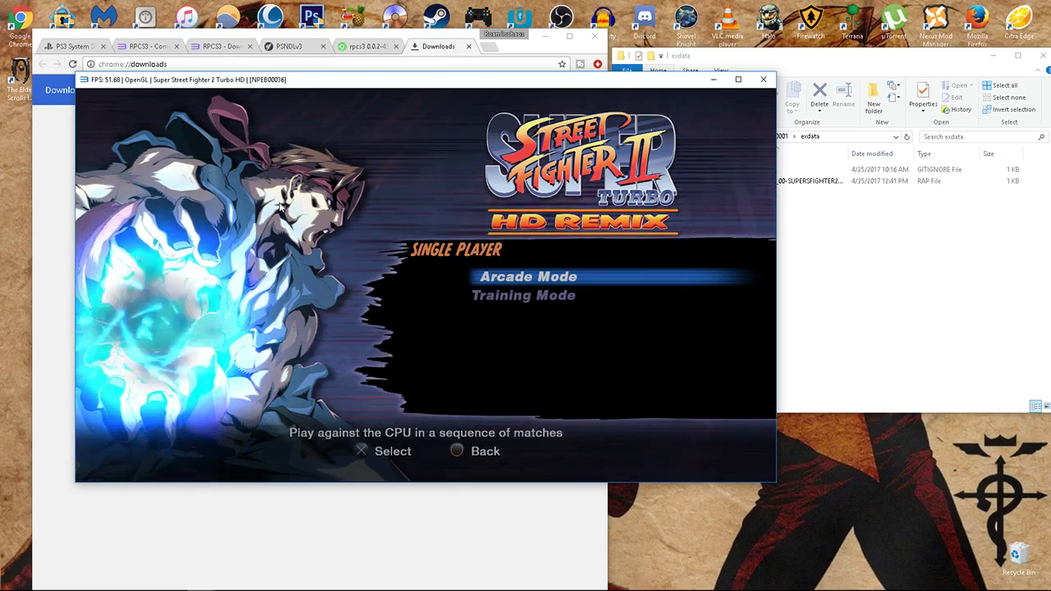
key("x")
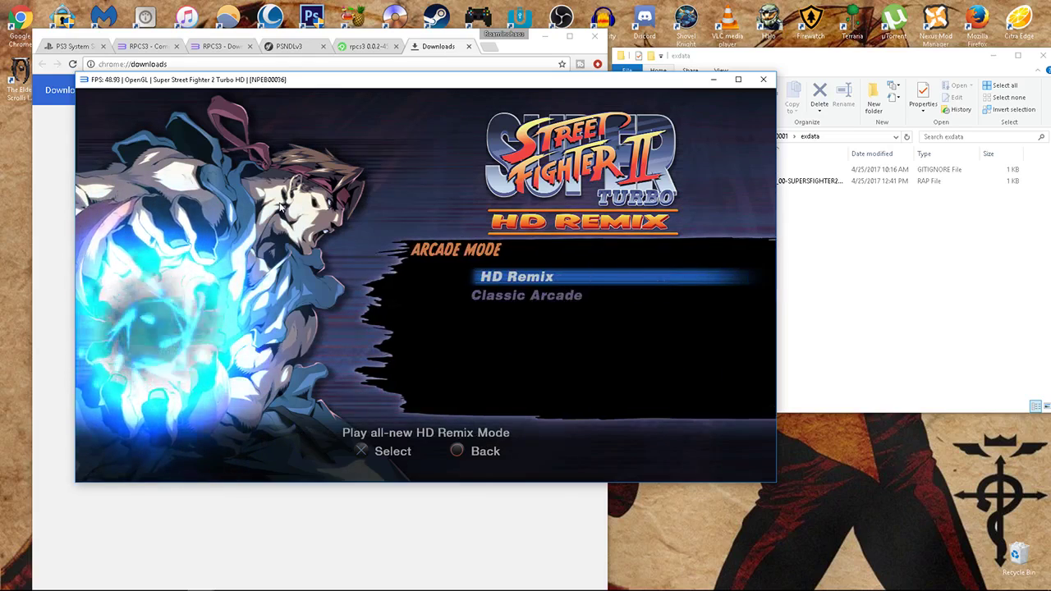
key("x")
key("x")
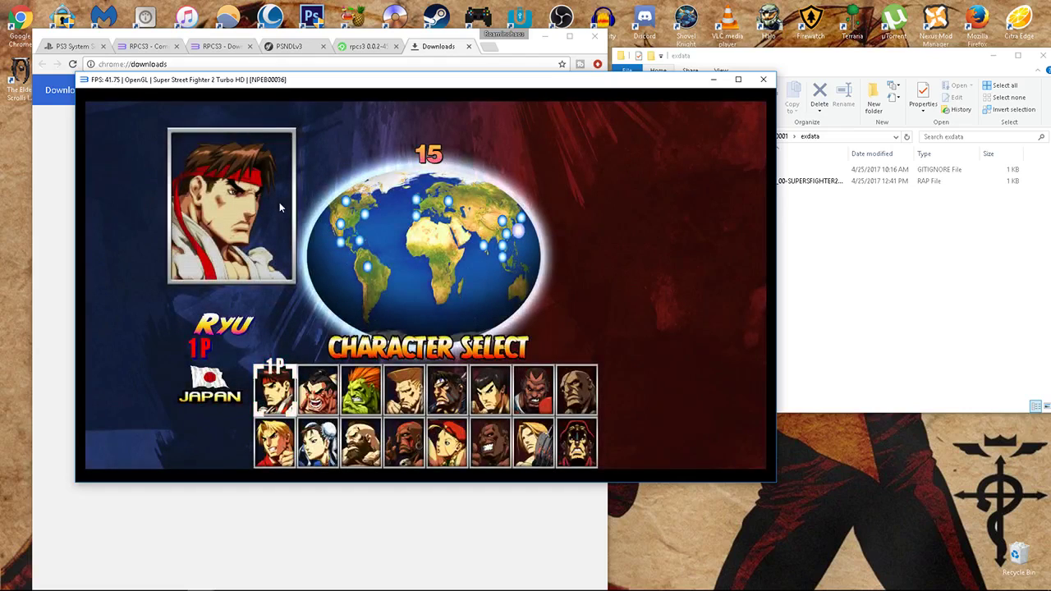
left_click(737, 79)
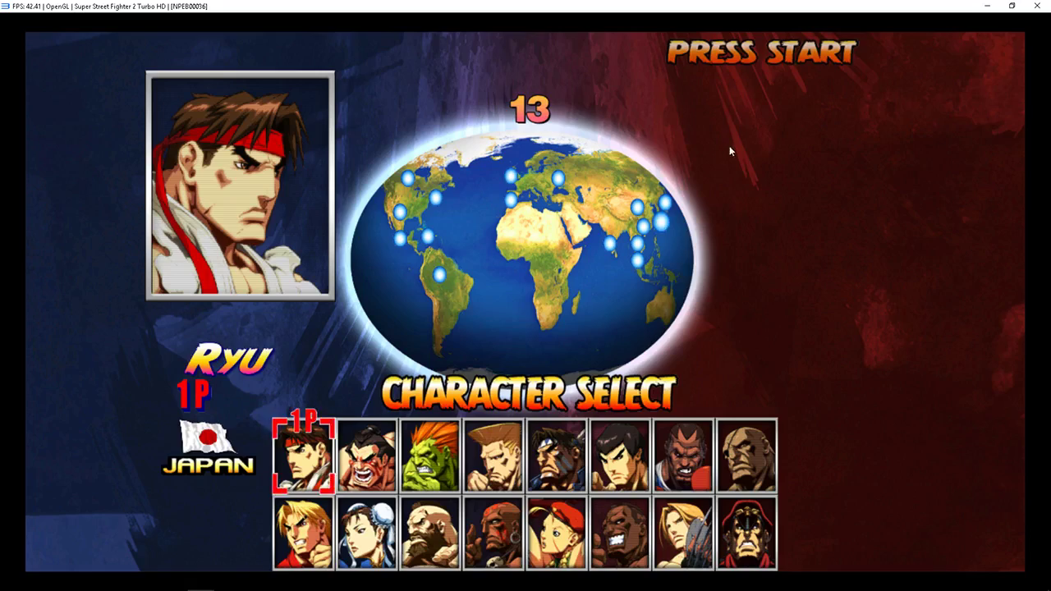
key("x")
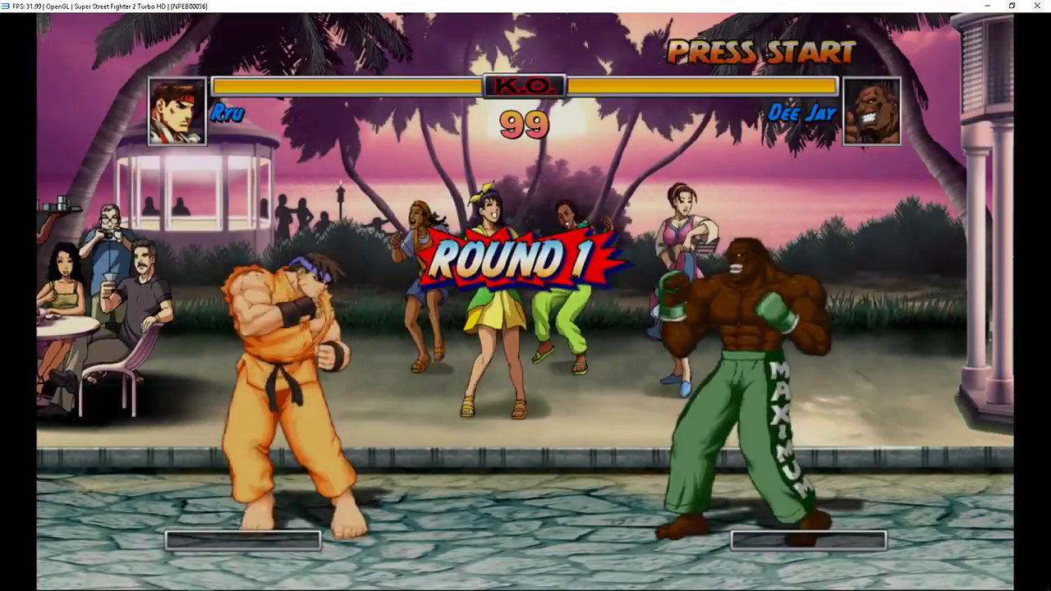
Play round 1 as Ryu against Dee Jay, using movement, jumps and attacks to test the gameplay
key("Right")
key("a")
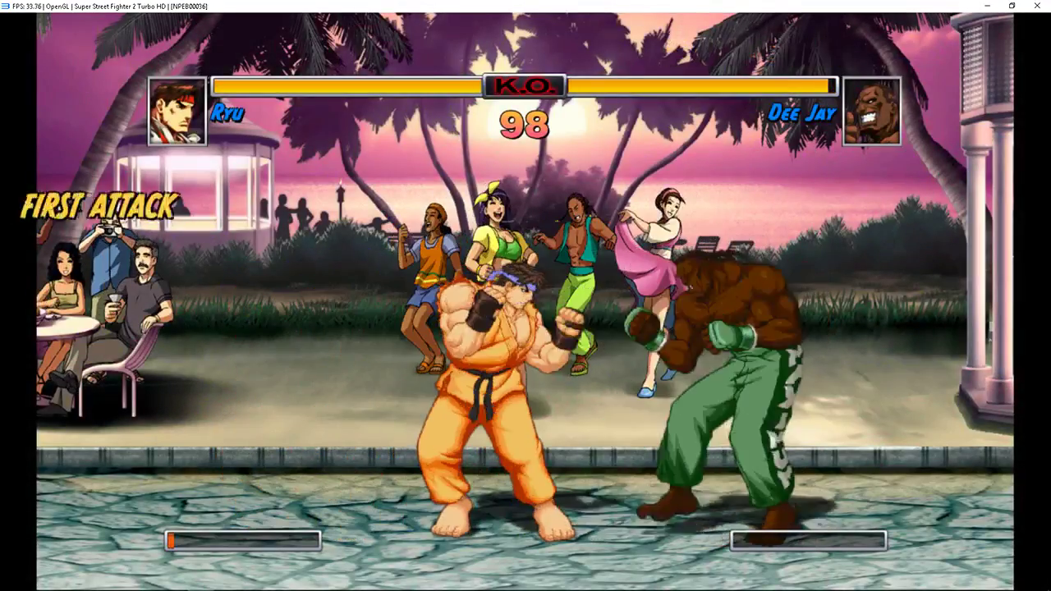
key("Right")
key("a")
key("d")
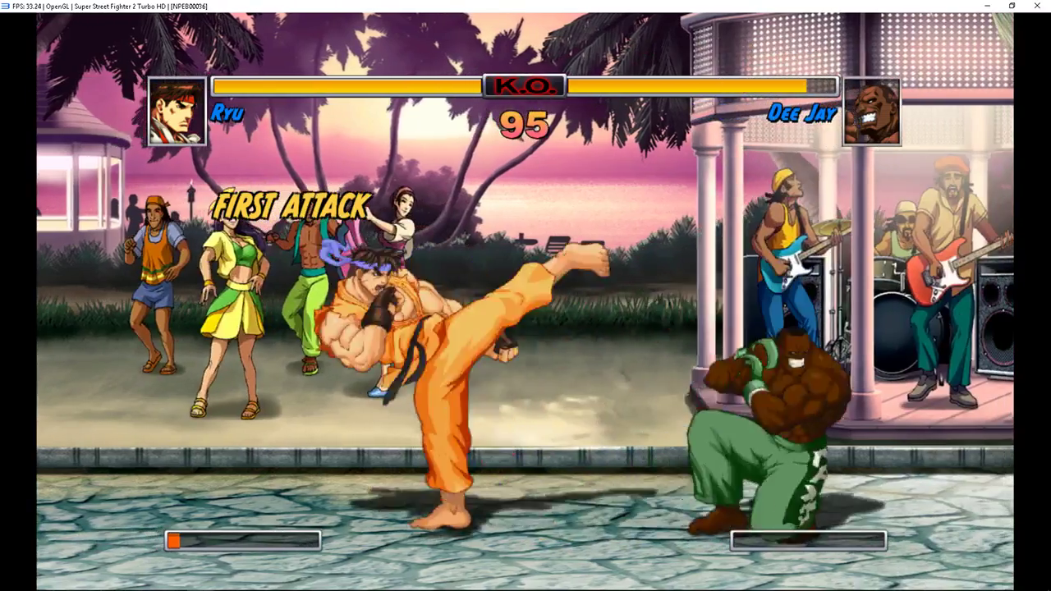
key("Right")
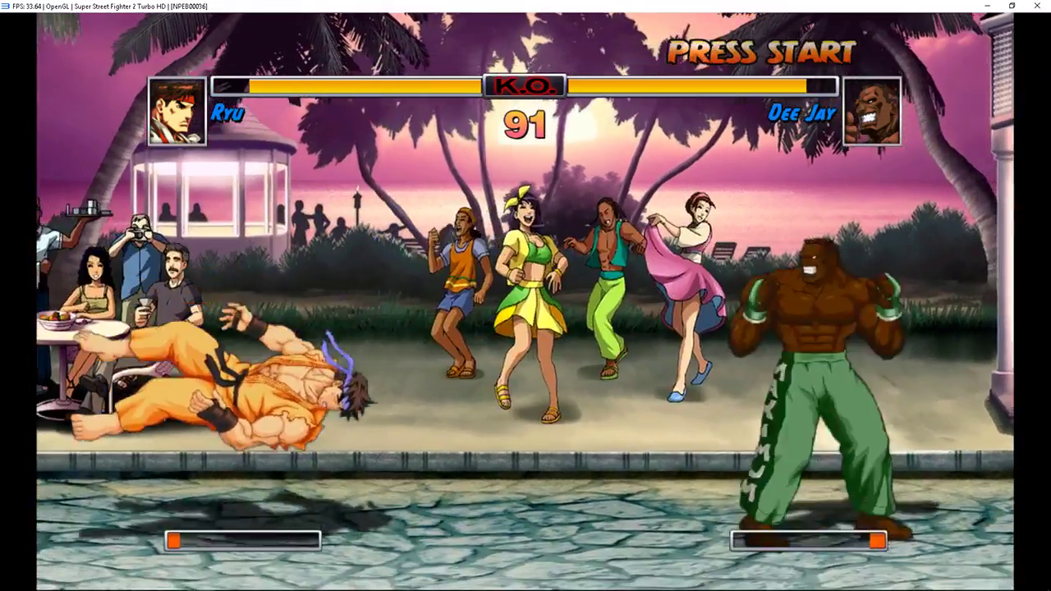
key("Up+Right")
key("d")
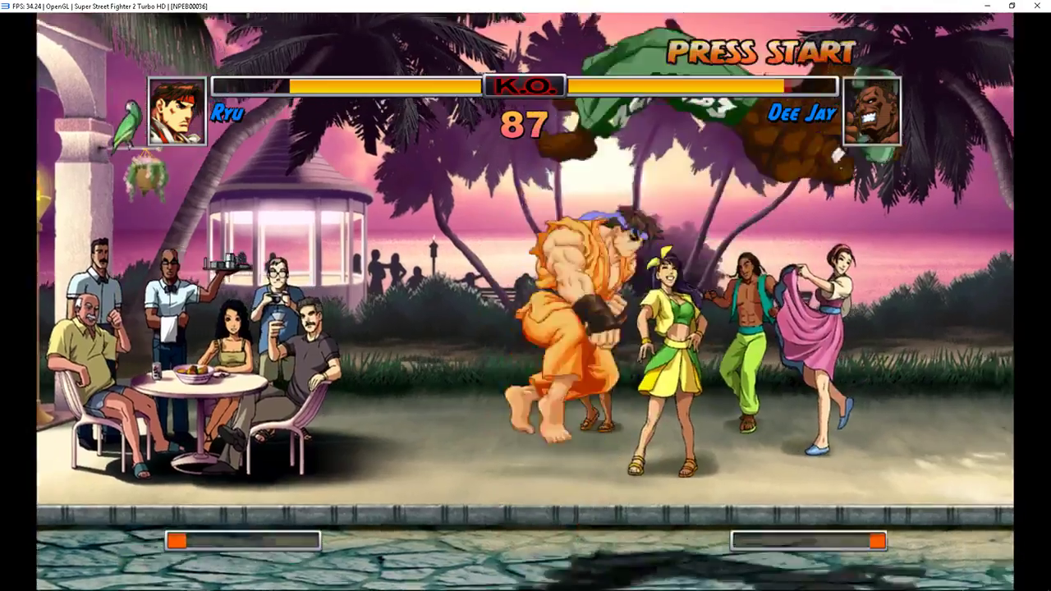
key("Up")
key("Right+a")
key("Up+Left")
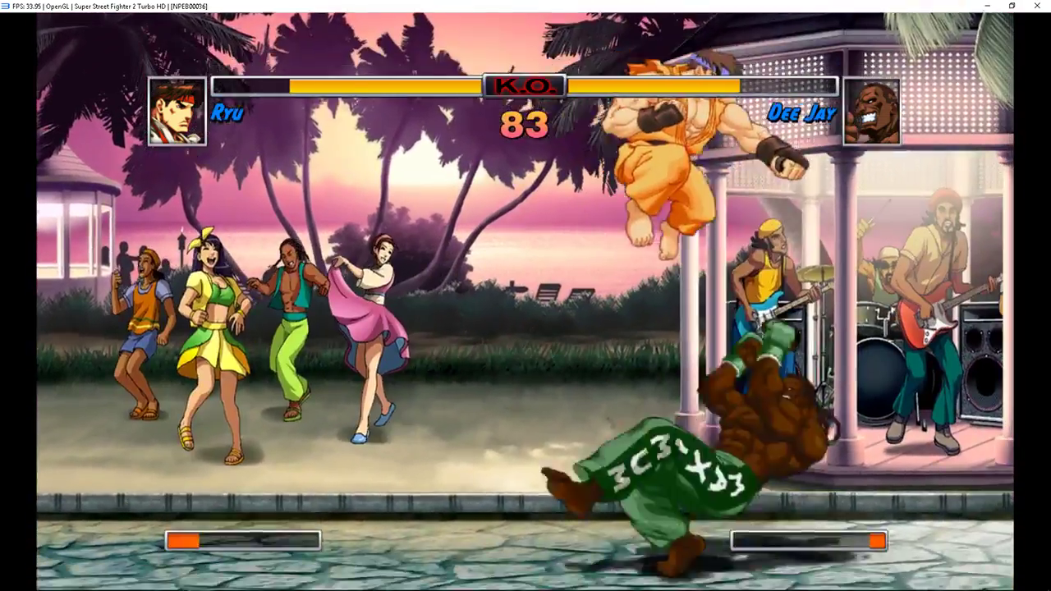
key("Left")
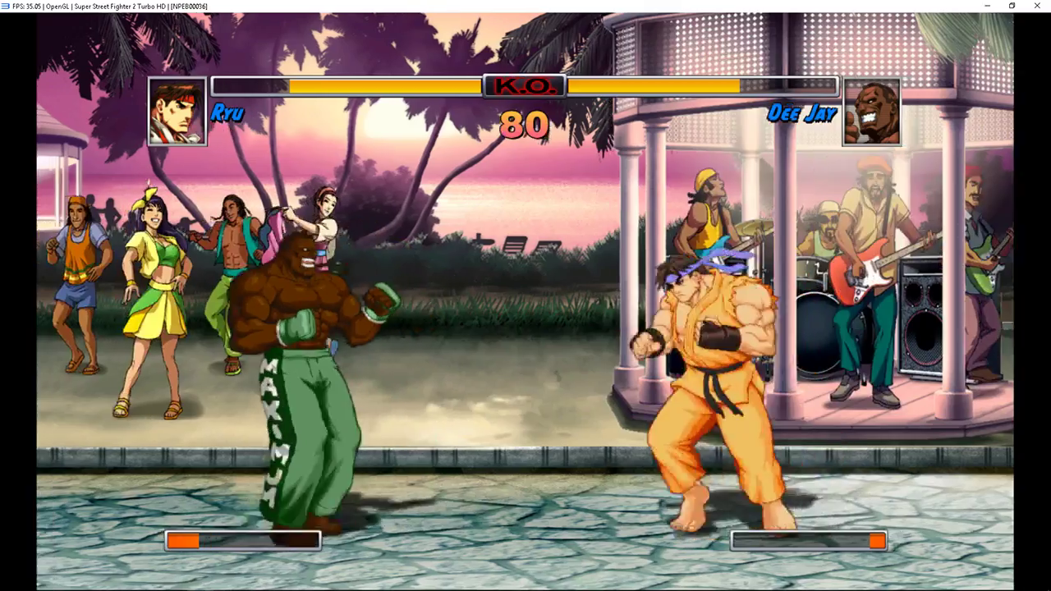
key("Left")
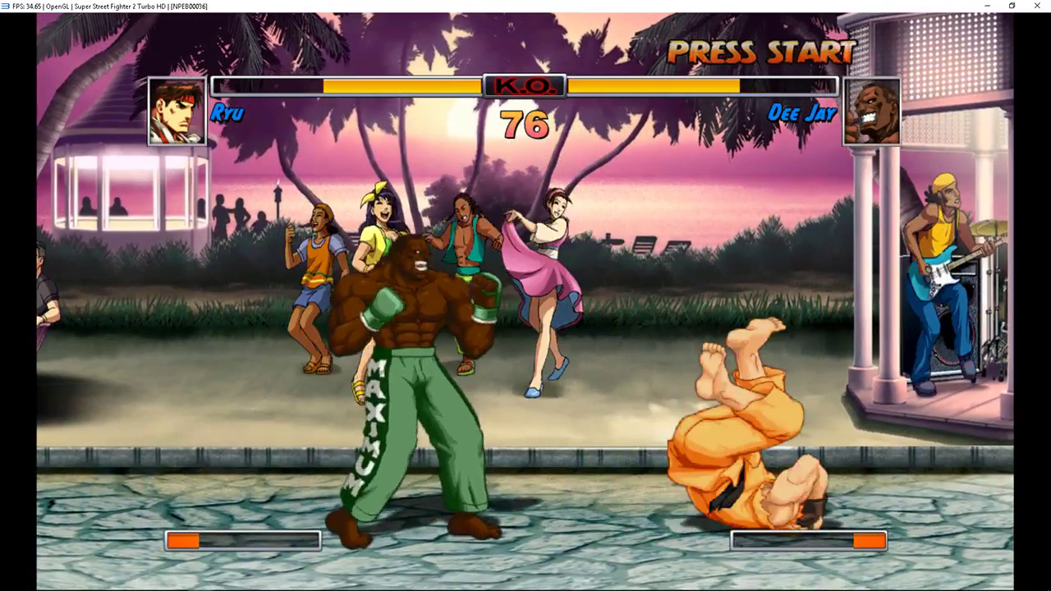
key("Left")
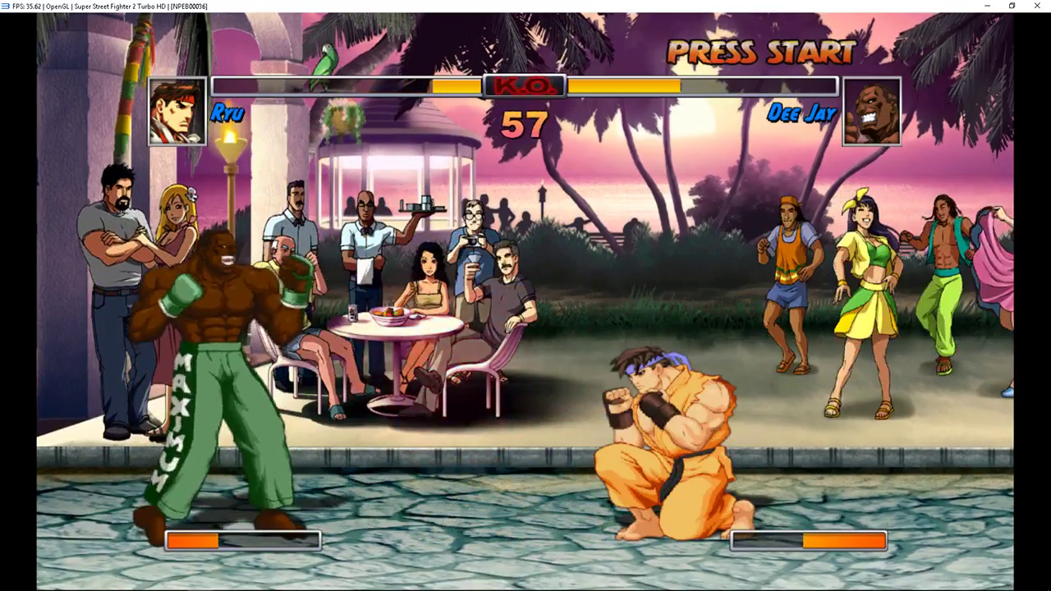
key("Left")
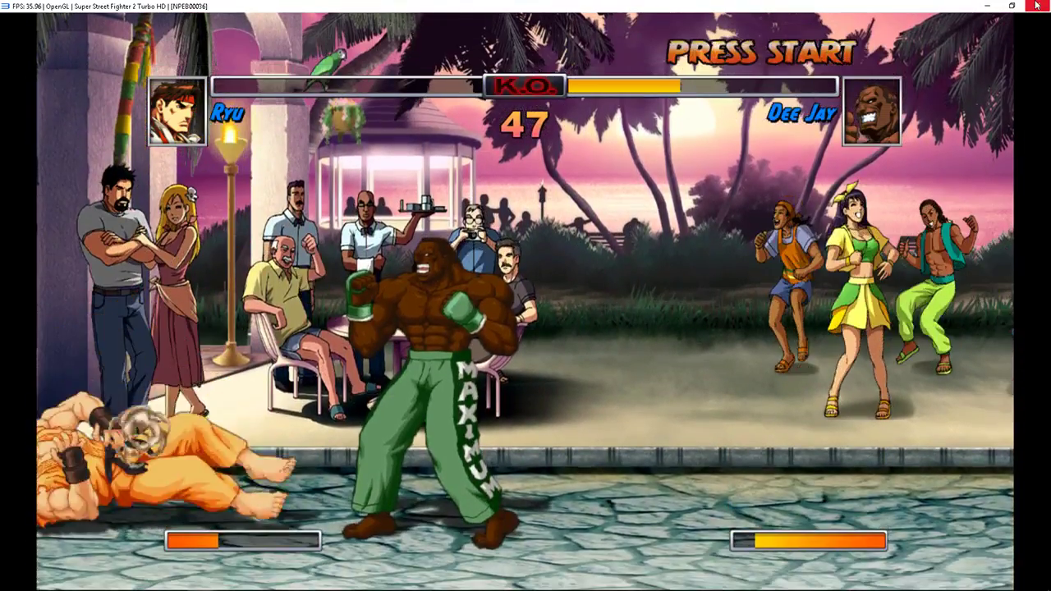
Close the running game and open the System section of the emulator's Settings
left_click(1036, 5)
left_click_drag(431, 144, 553, 161)
left_click(370, 158)
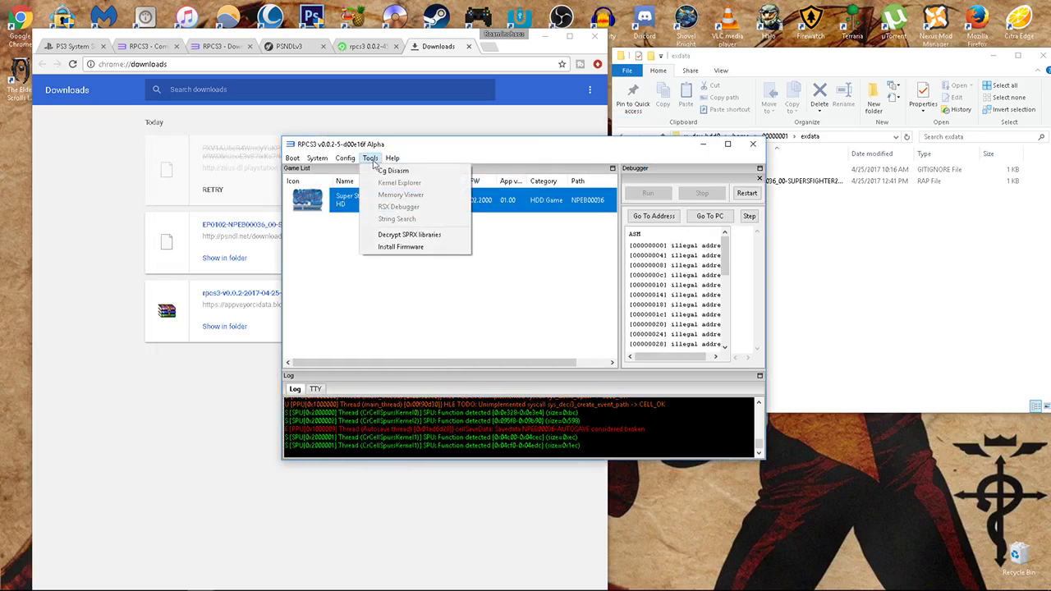
mouse_move(345, 158)
left_click(345, 169)
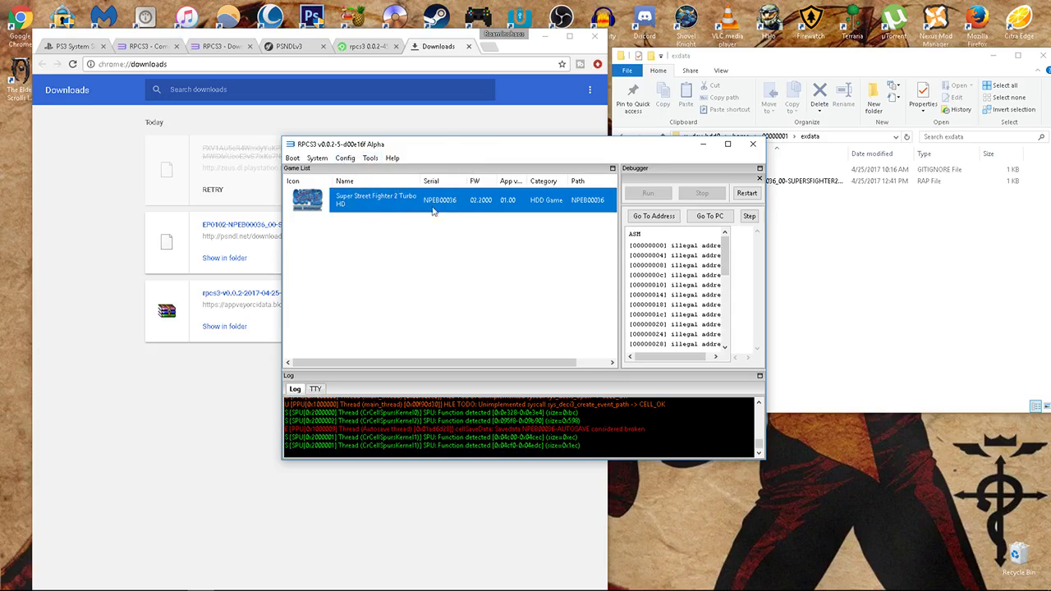
left_click(539, 215)
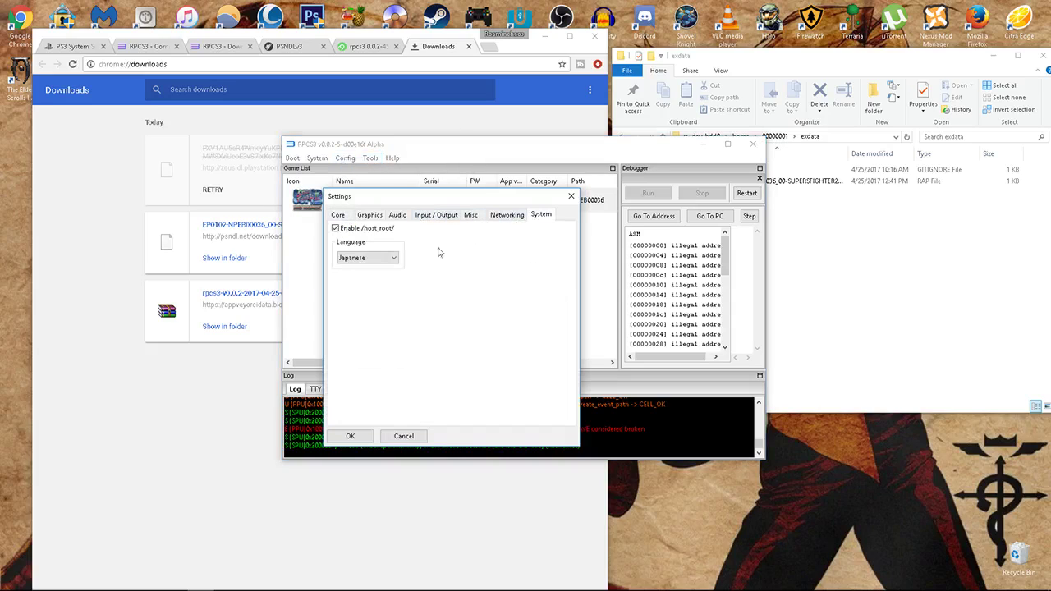
Review the System language choices, the Misc options and the Networking connection status choices
left_click(379, 258)
left_click(383, 270)
left_click(509, 217)
left_click(470, 216)
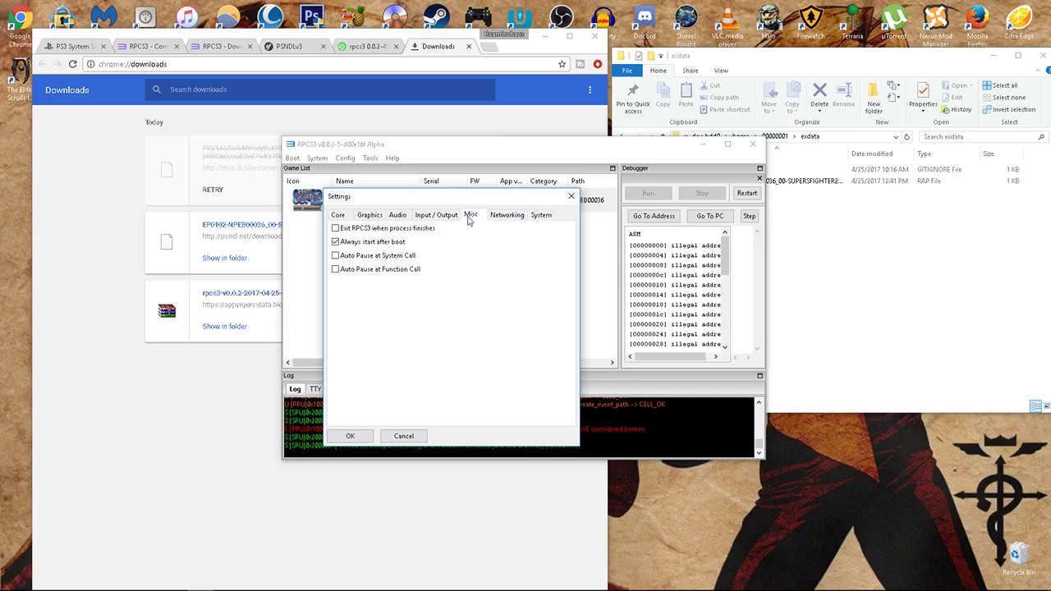
left_click(495, 218)
left_click(385, 245)
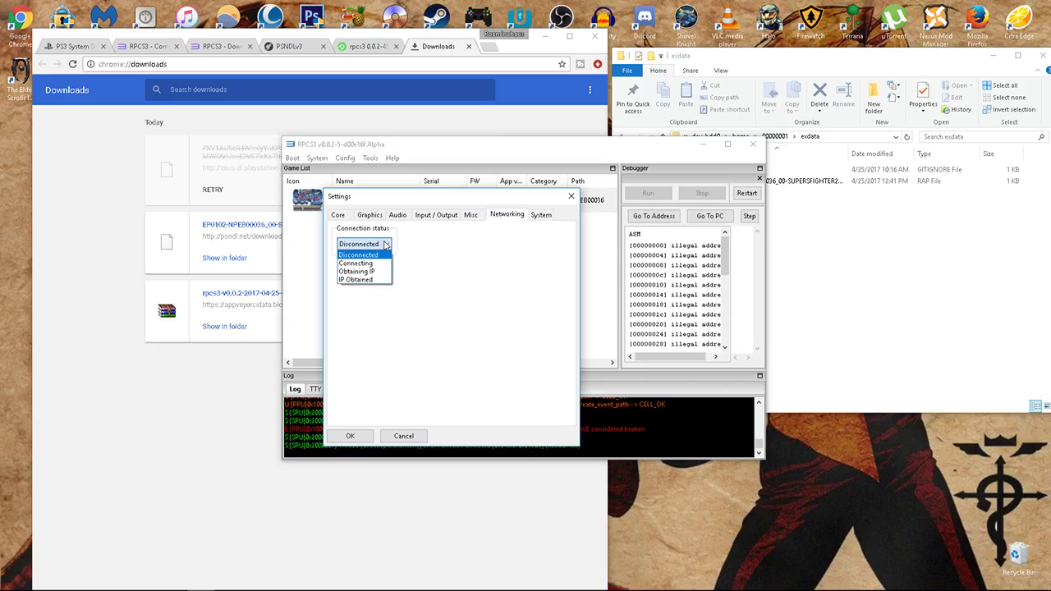
left_click(389, 242)
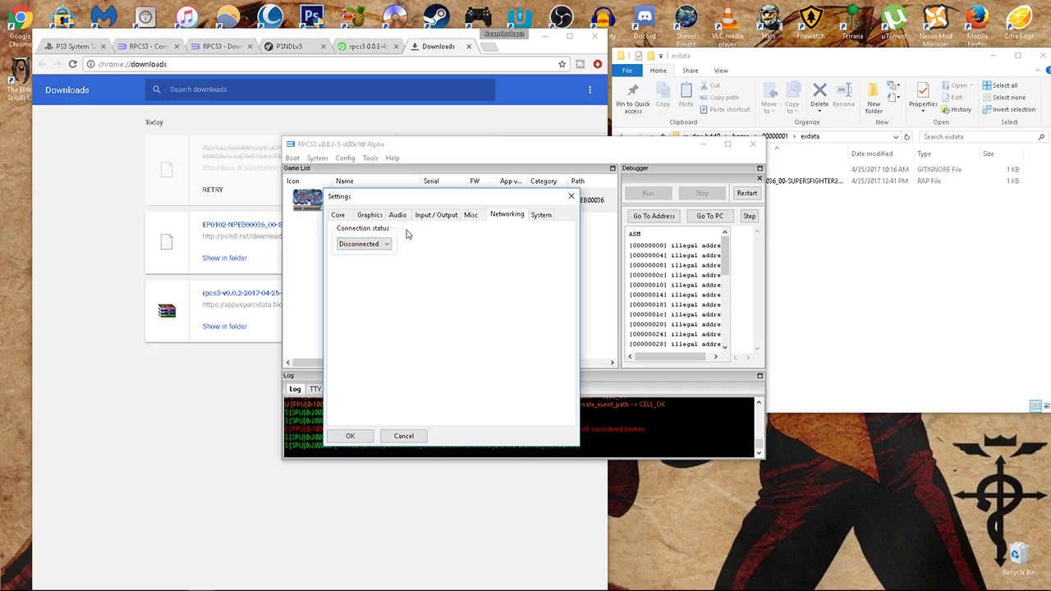
left_click(473, 215)
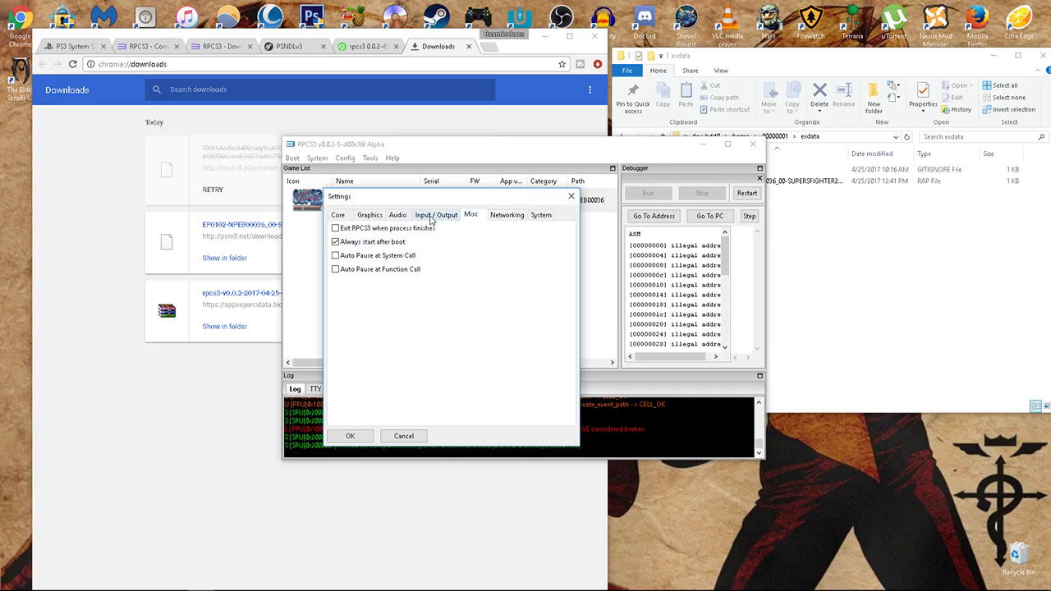
Keep Keyboard as the Pad Handler, and move the browser window down to uncover the desktop shortcuts before returning to Settings
left_click(430, 217)
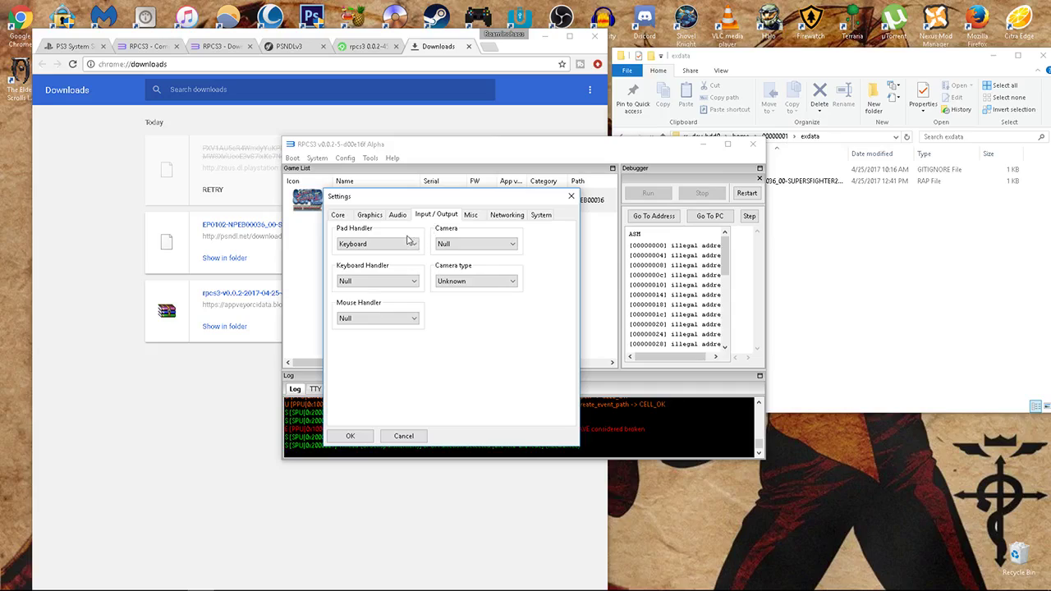
left_click(403, 244)
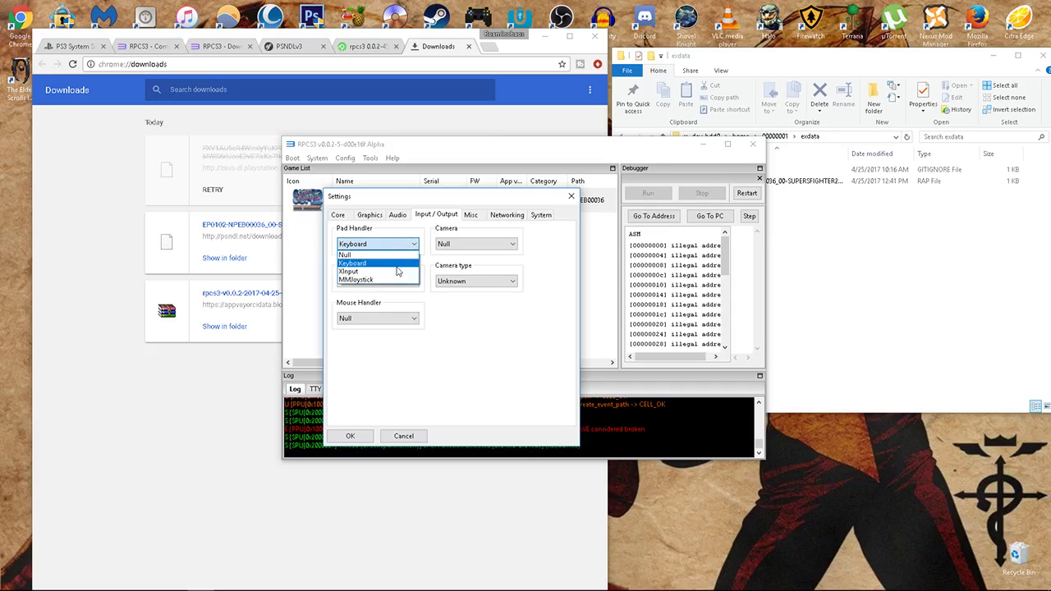
left_click(398, 264)
left_click_drag(454, 39, 457, 69)
left_click(483, 40)
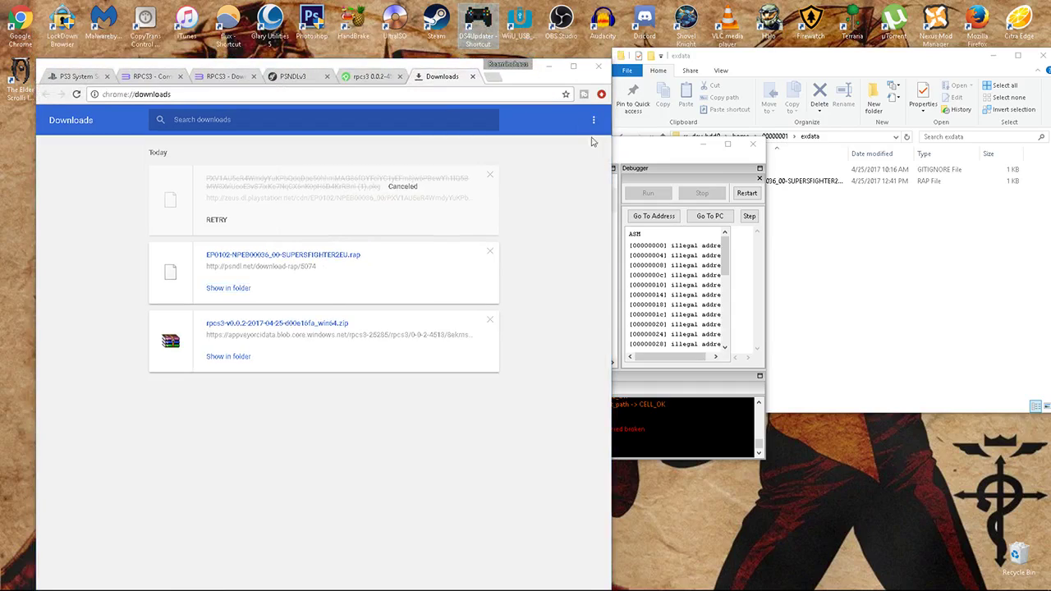
left_click(645, 150)
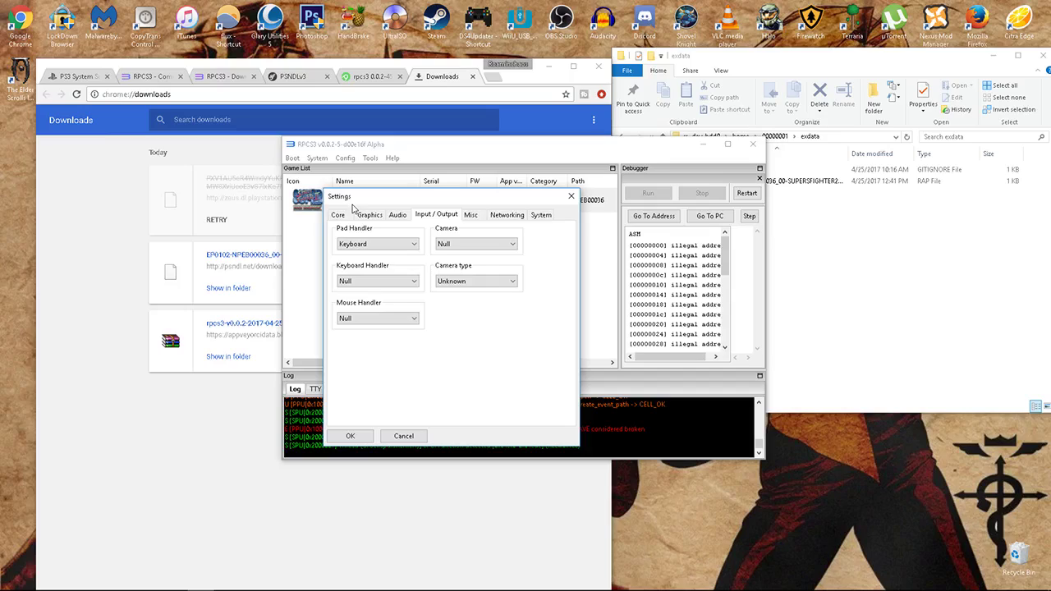
Review the Audio options and the Render choices, and set the Graphics Frame limit to 59.94
left_click(393, 216)
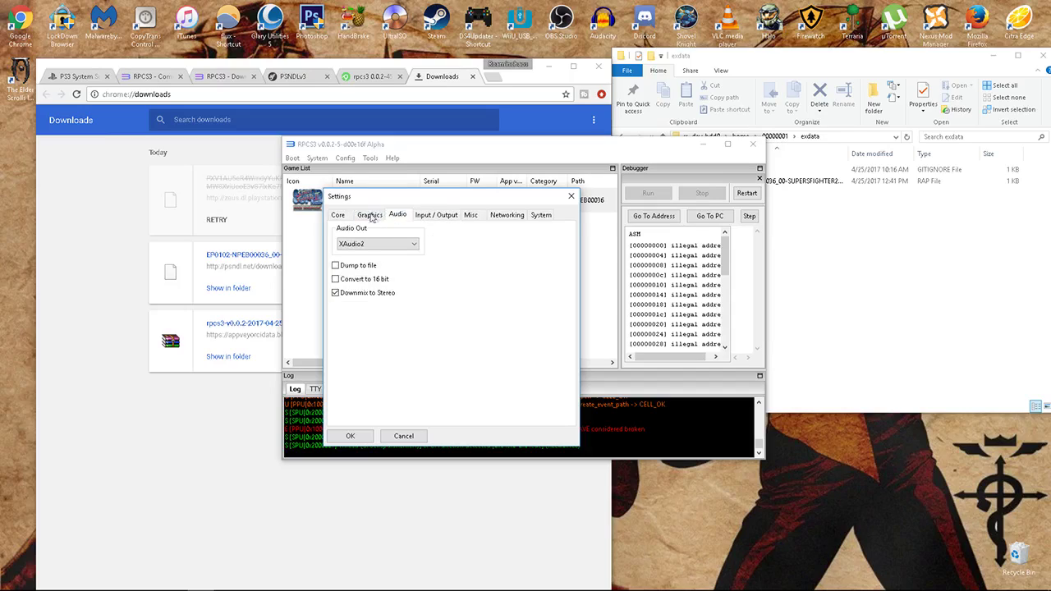
left_click(370, 215)
left_click(416, 247)
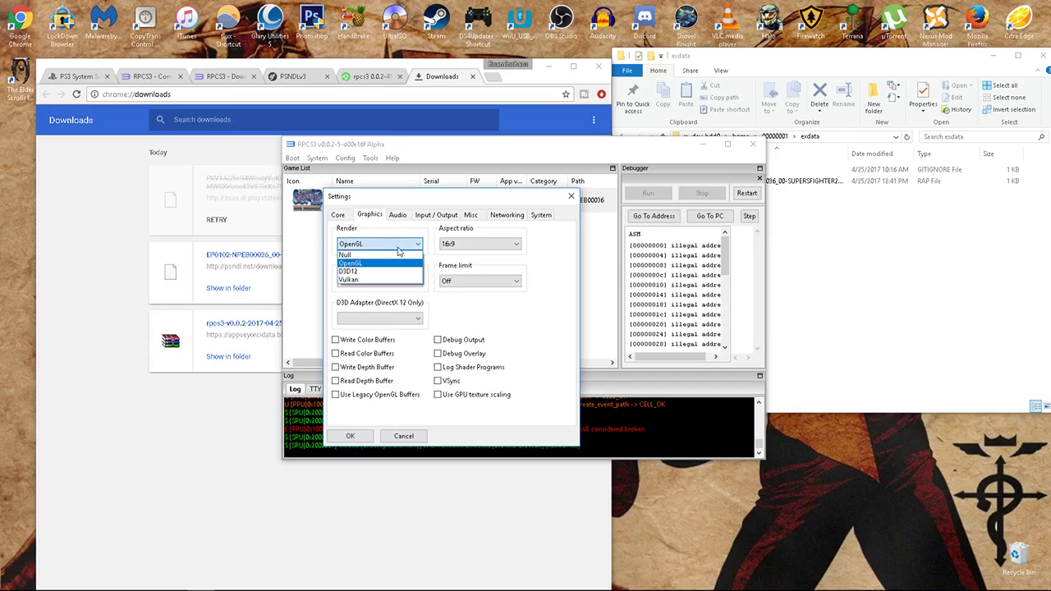
left_click(506, 260)
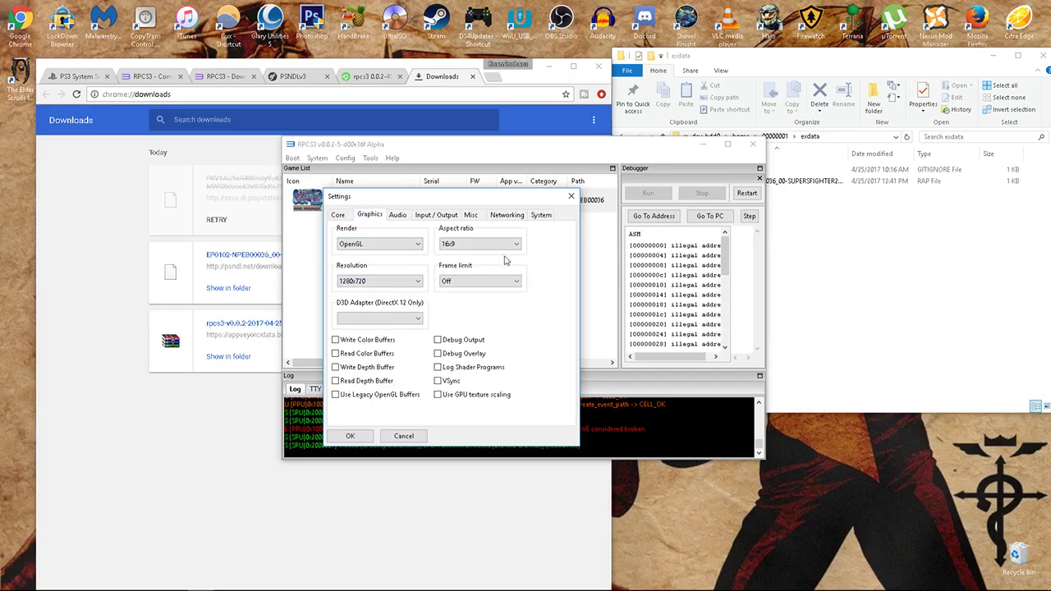
left_click(445, 283)
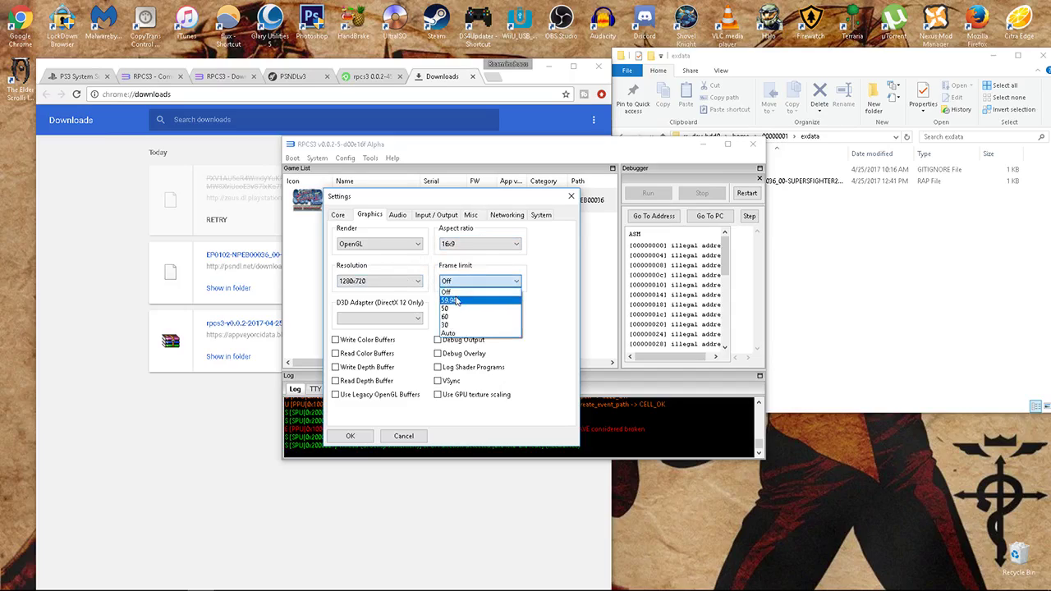
left_click(456, 299)
left_click(446, 382)
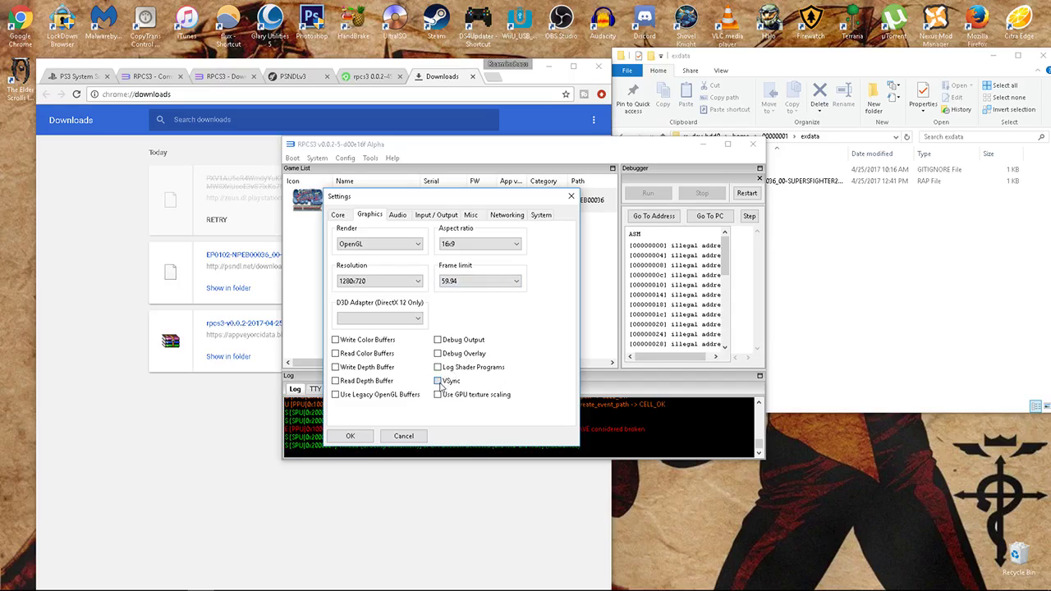
Browse the manually selectable Core libraries, set Library Loading Mode back to Load liblv2.sprx only, and accept the settings
left_click(338, 215)
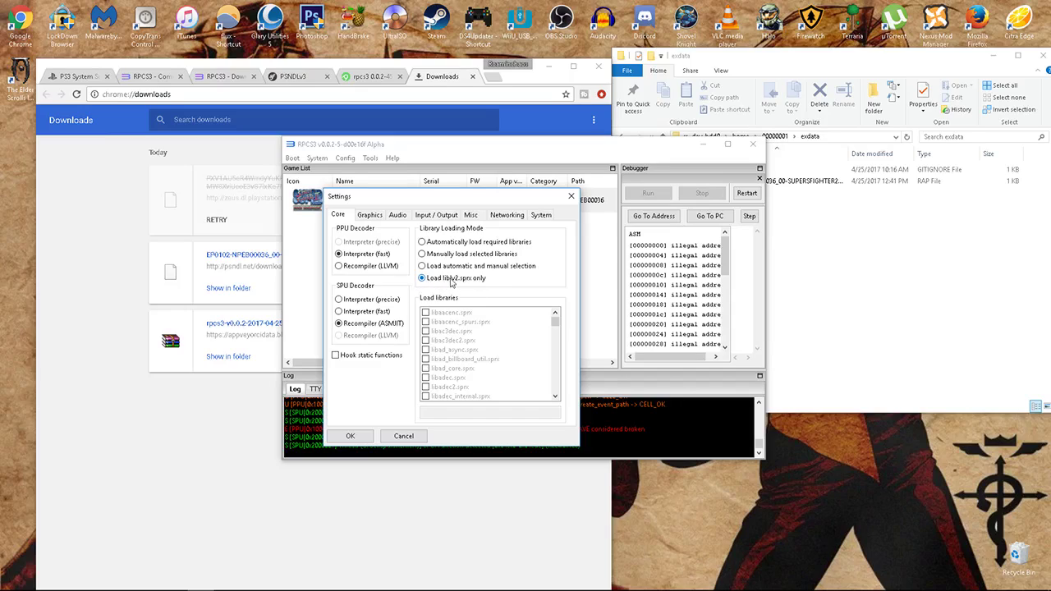
left_click(453, 254)
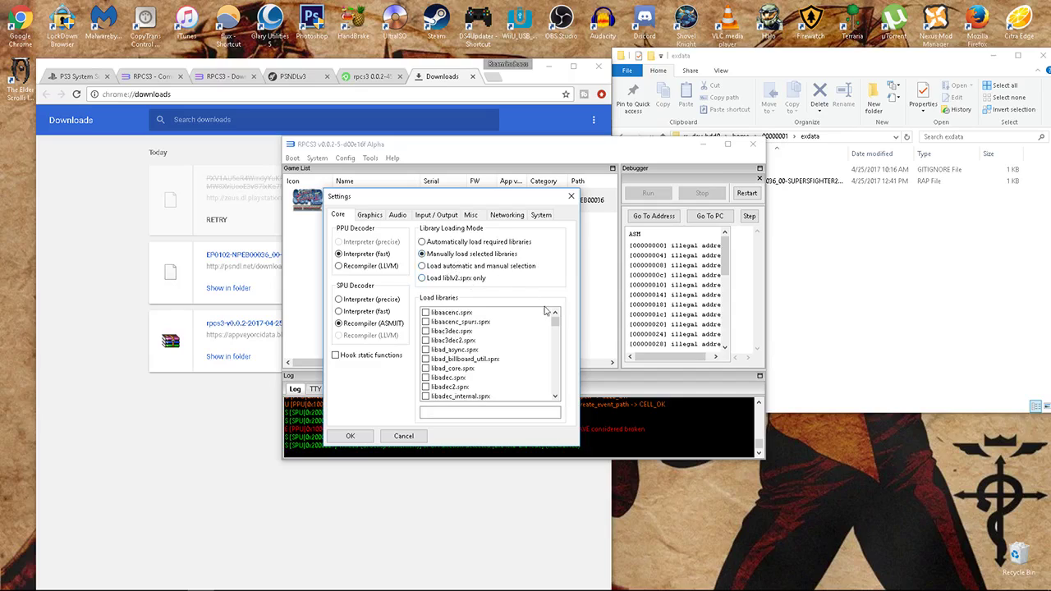
left_click_drag(555, 322, 528, 333)
left_click(444, 277)
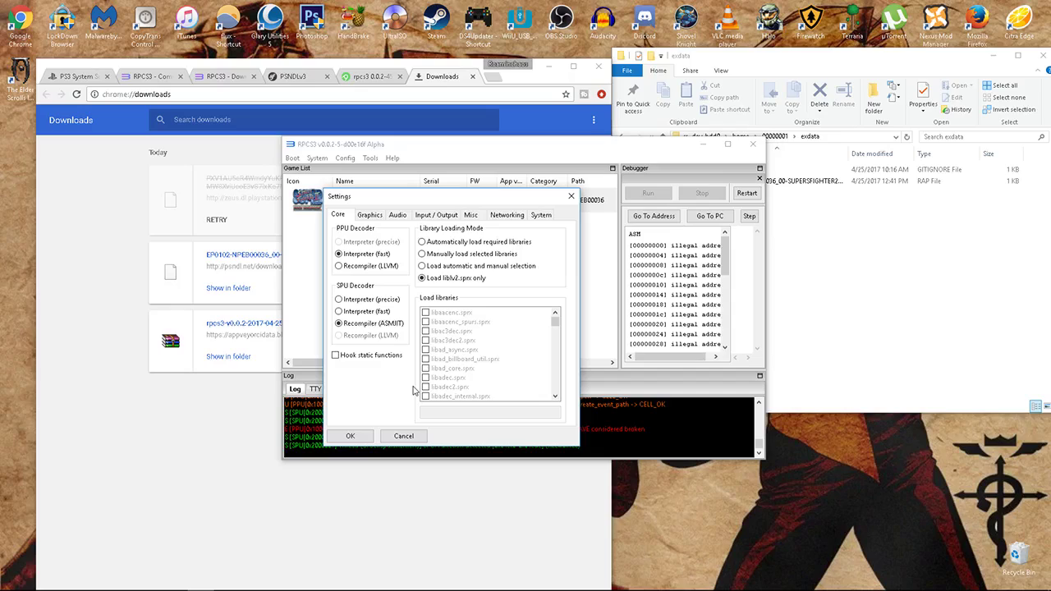
left_click(353, 436)
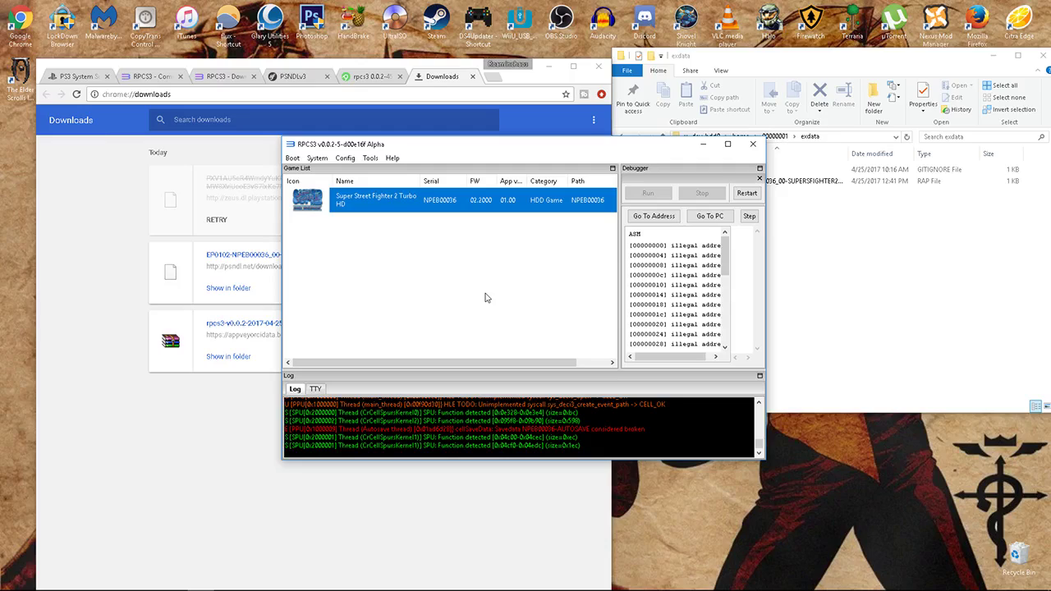